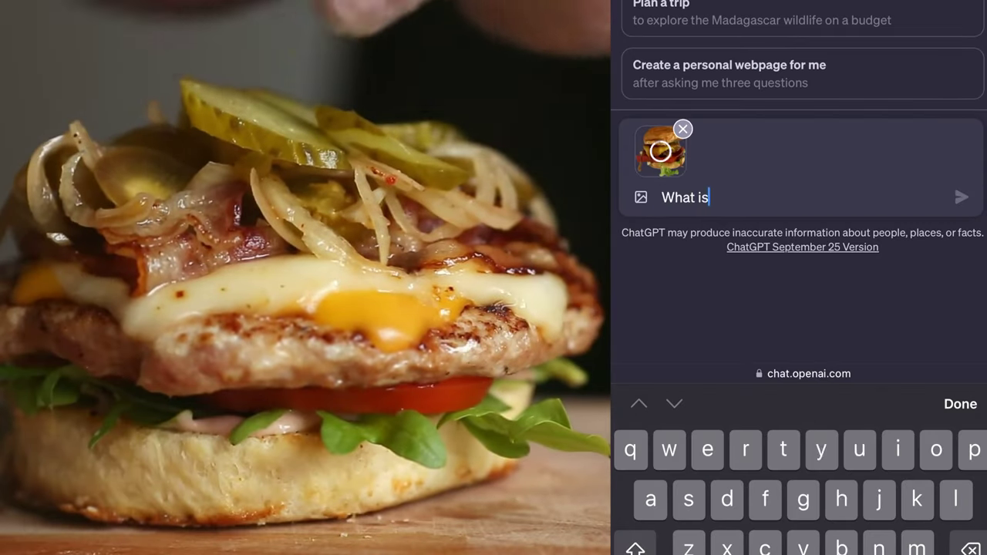
Send the burger photo with 'What is the nutrition of this? If you need additional information, ask me.'.
text(n of this? I)
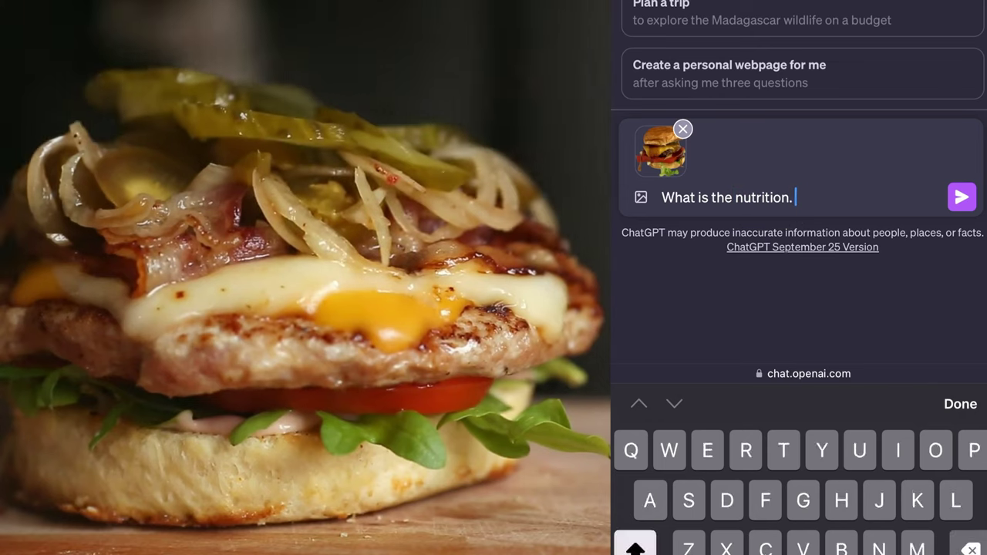
text(f you)
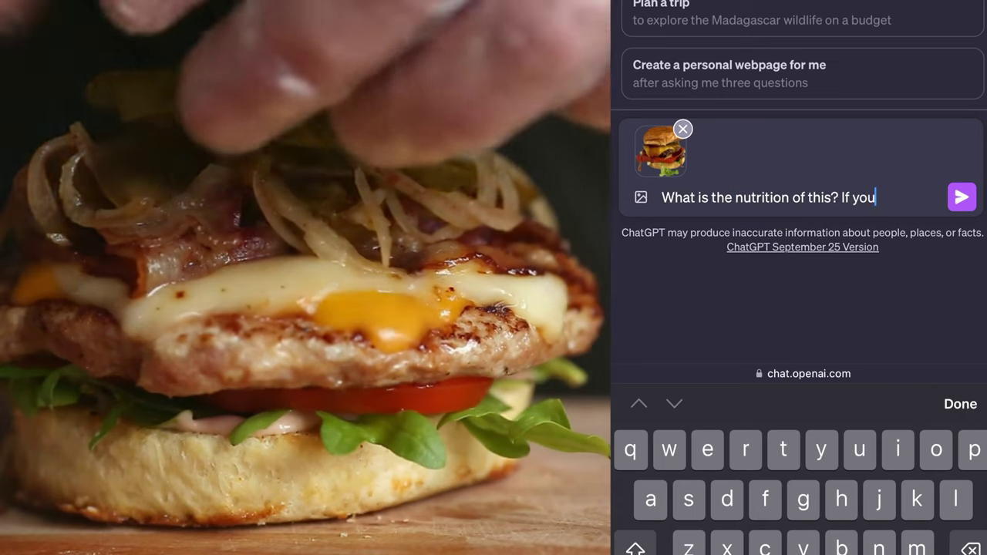
text( need additional information, as me)
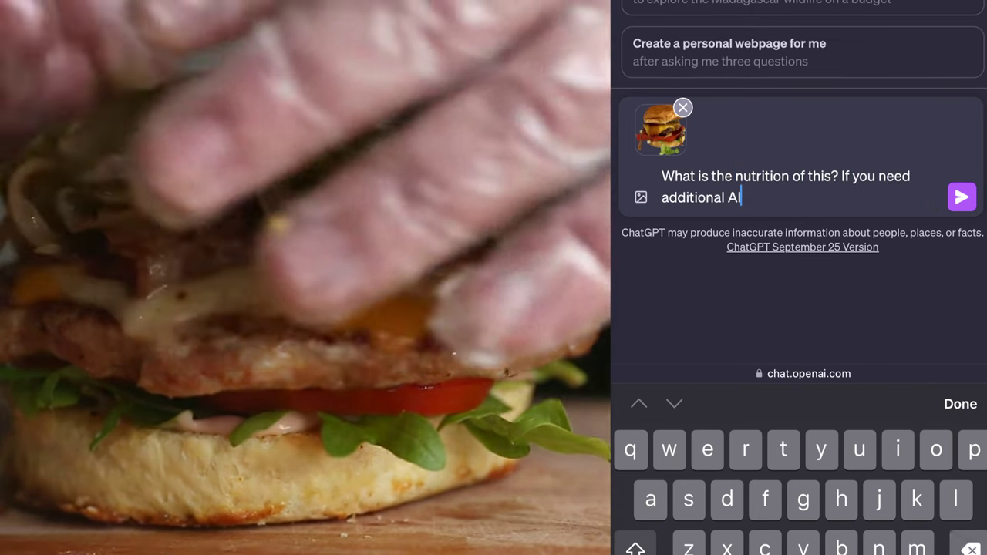
key(BackSpace)
key(BackSpace)
key(BackSpace)
key(BackSpace)
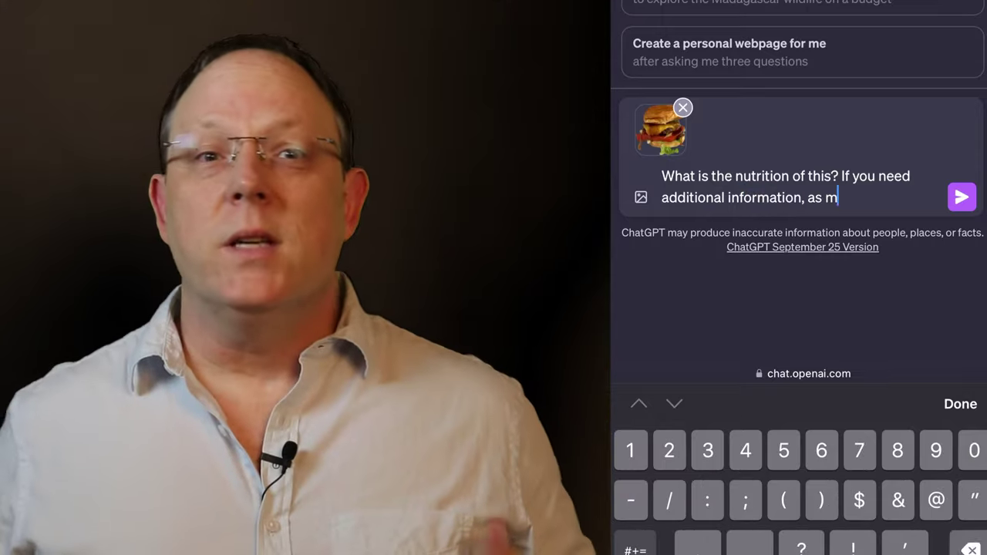
text(aa)
key(BackSpace)
key(BackSpace)
text(sk)
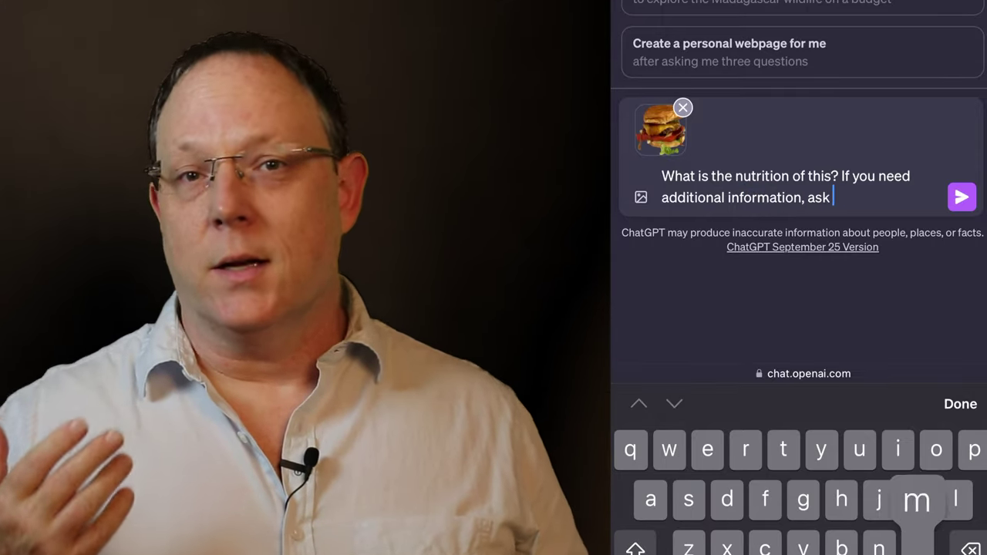
text( me.)
click(961, 196)
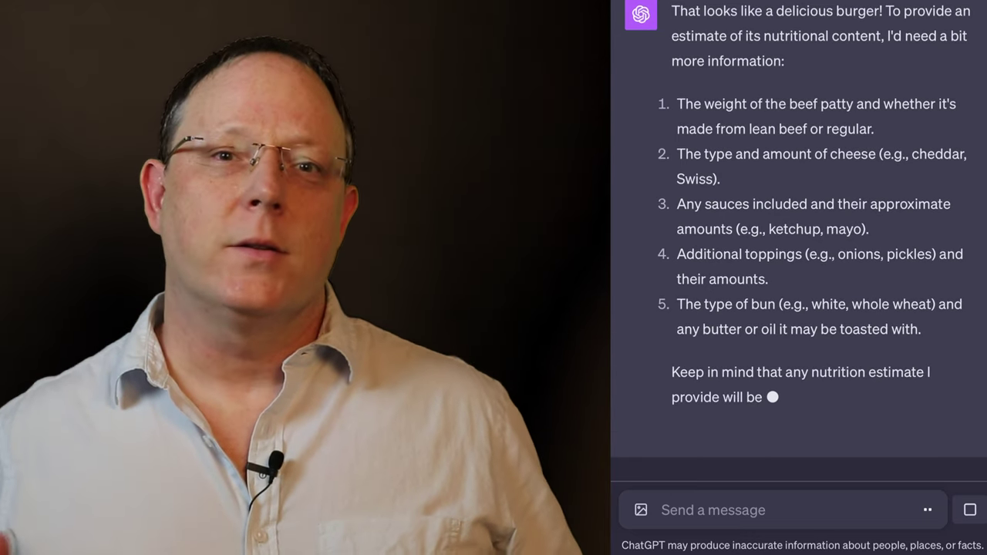
Reply with a numbered list: 3 oz. 80/20, 1 slice cheddar, 1 tbsp BBQ sauce, grilled onions, brioche.
click(713, 509)
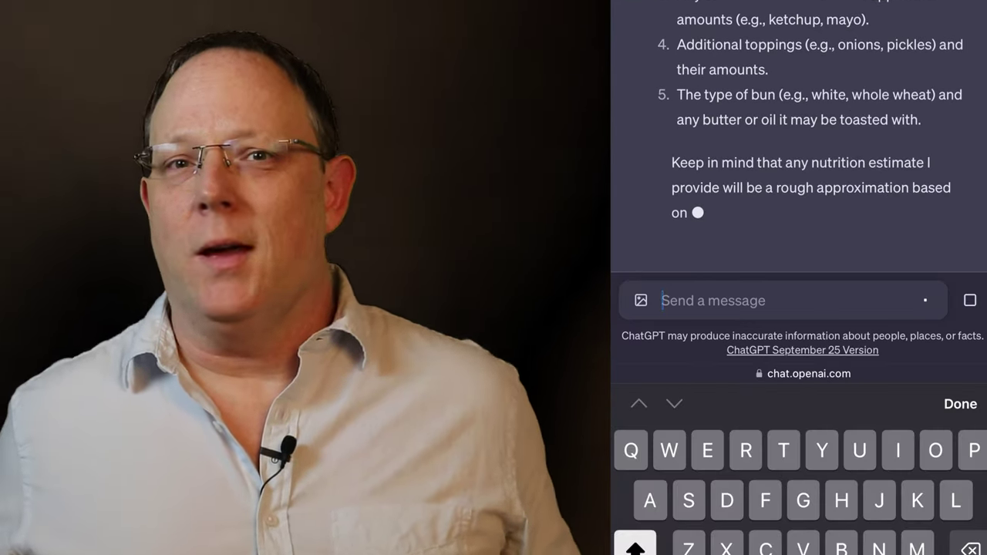
text(1.)
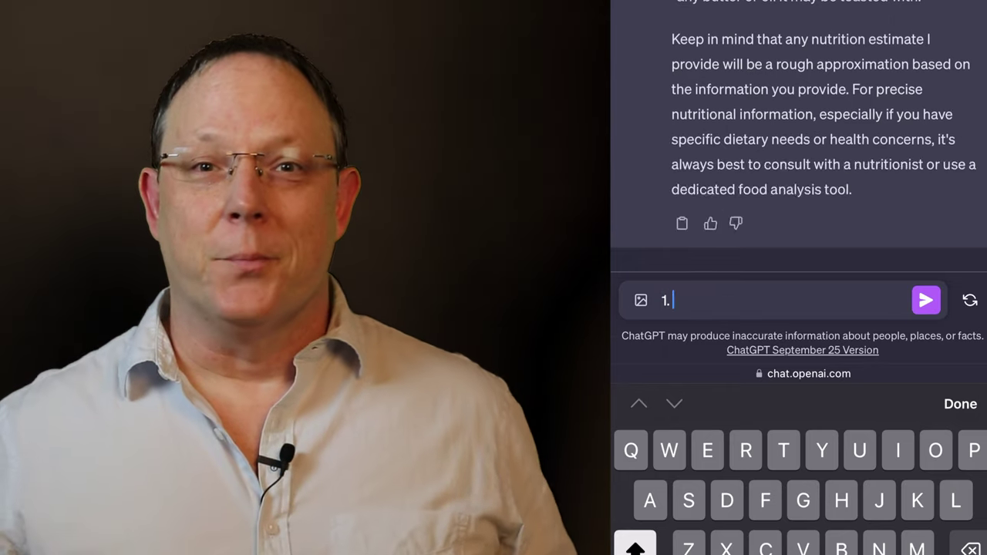
text( 3 oz. 80/20)
key(Return)
text(2. 1 slice cheddar)
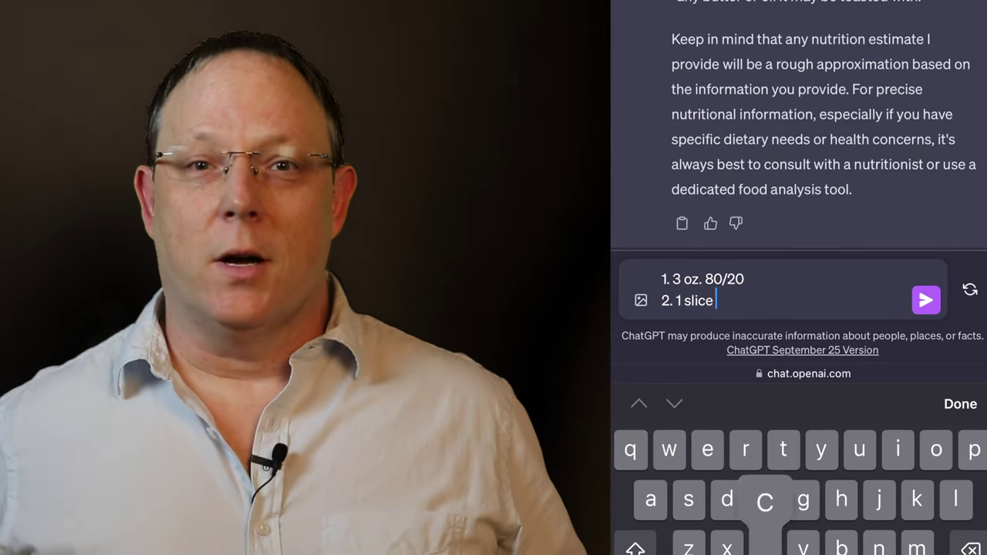
key(Return)
text(3. 1 tbsp BBQ sauce)
key(Return)
text(4.)
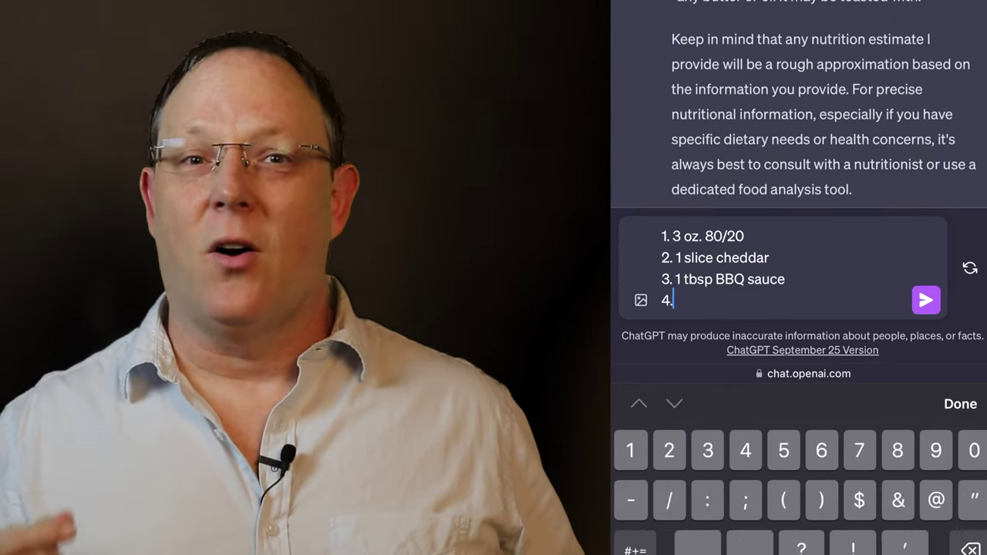
text( Grilled onions)
key(Return)
text(5. Brioche)
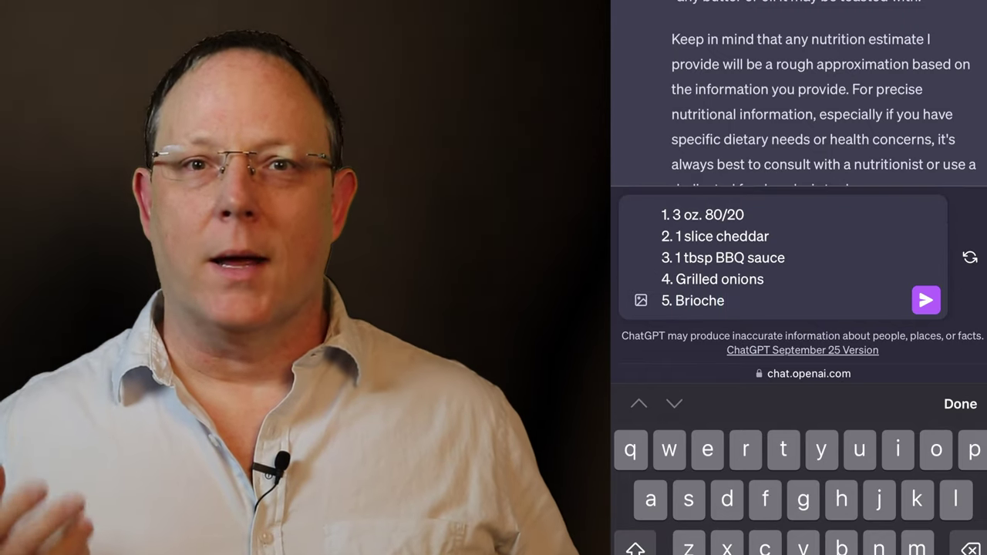
click(925, 299)
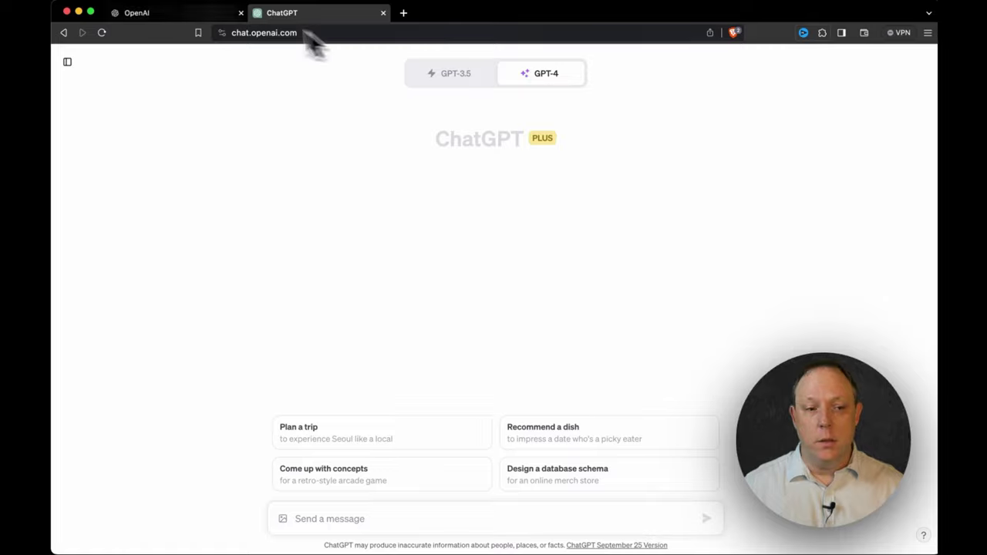
click(203, 16)
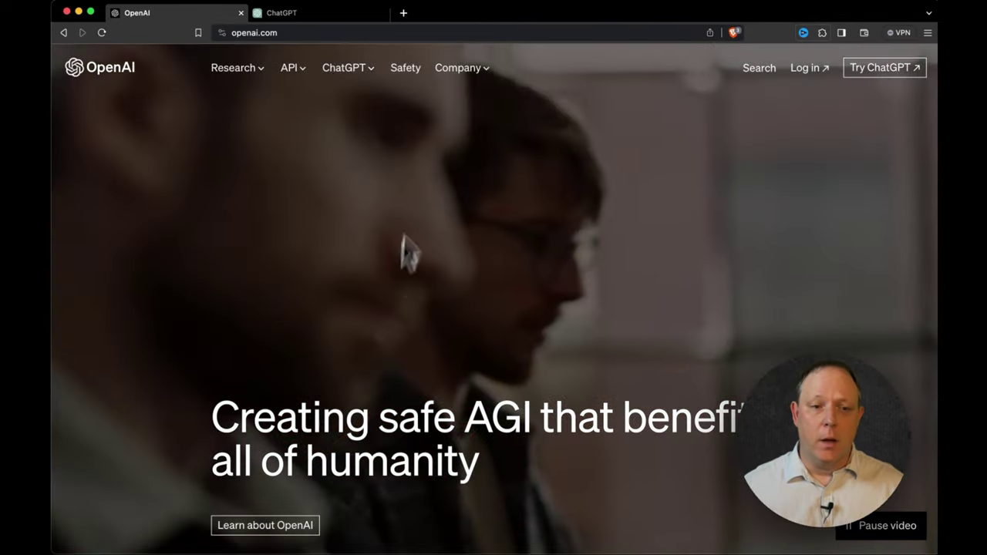
click(291, 14)
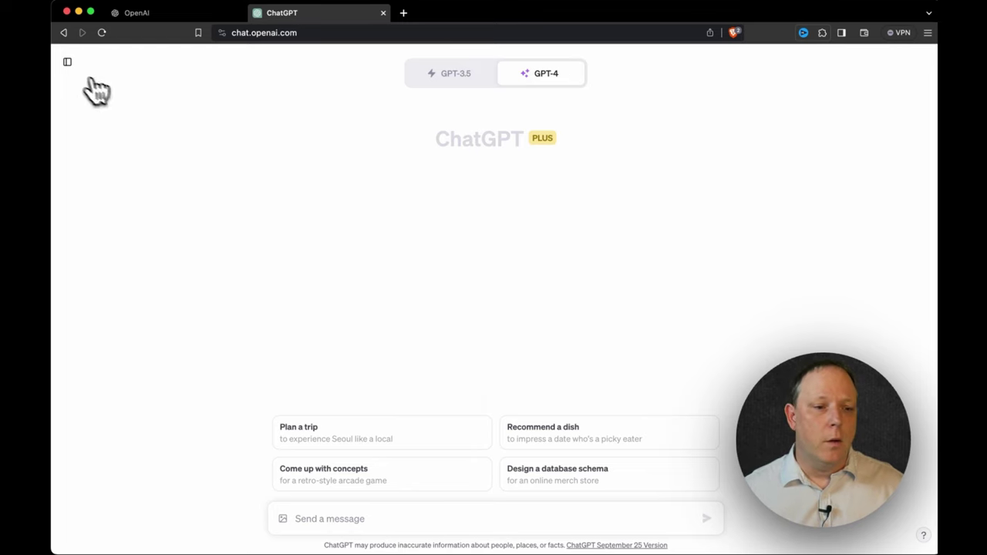
click(67, 61)
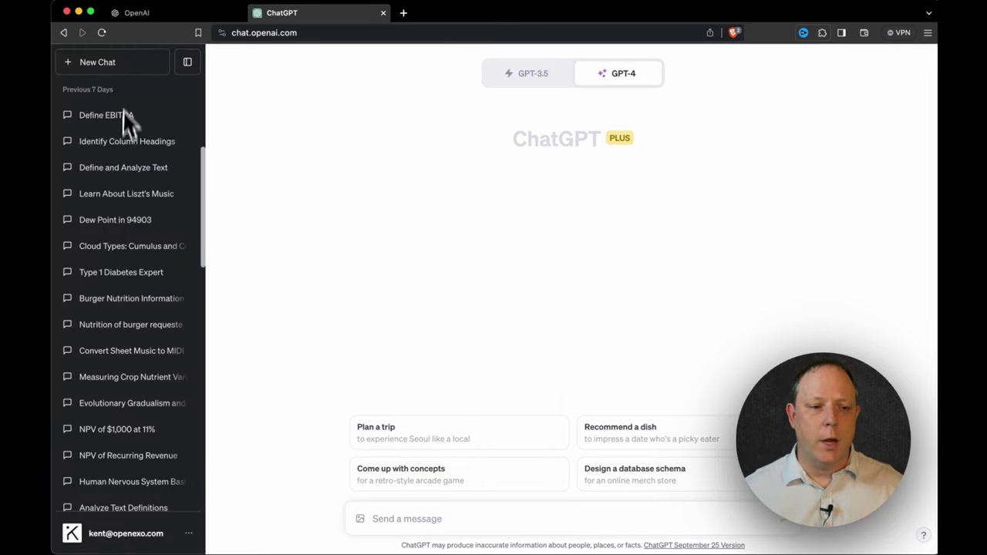
click(188, 62)
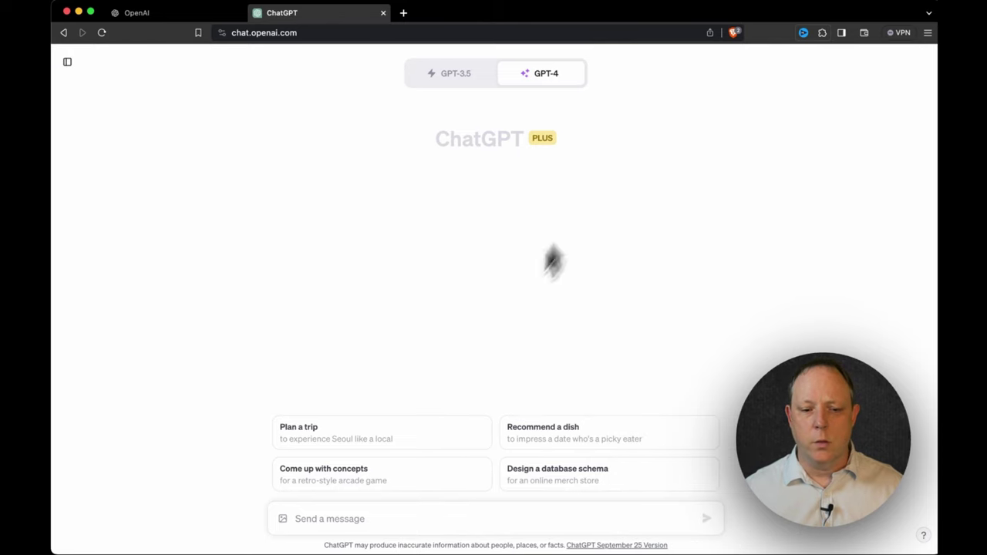
mouse_move(561, 131)
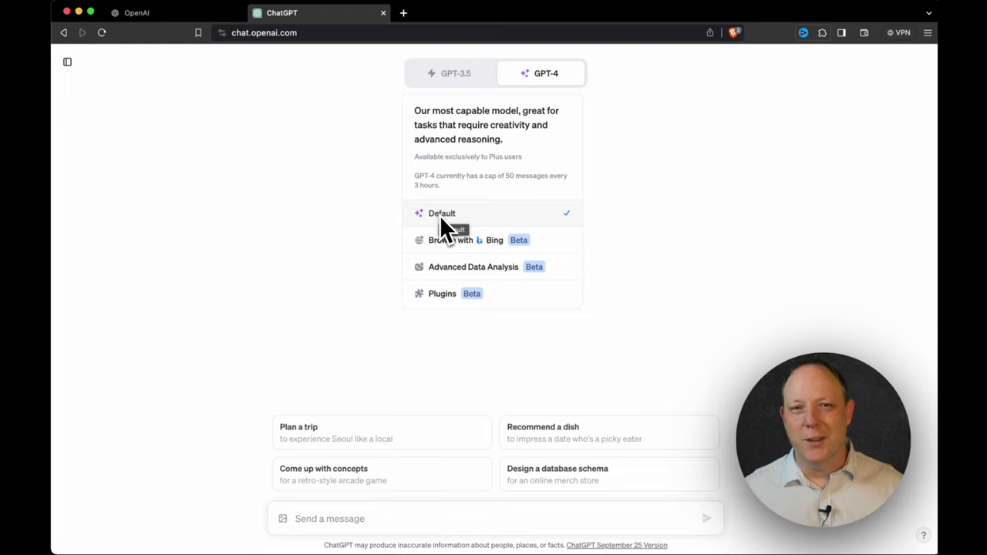
click(439, 215)
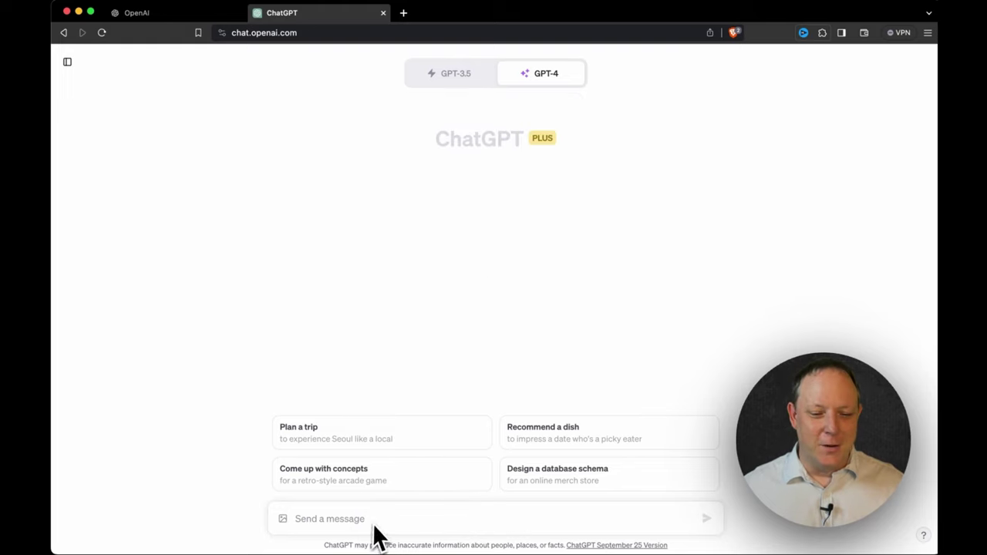
Drag the burger image file from the desktop onto the new GPT-4 message box.
drag(925, 262, 523, 364)
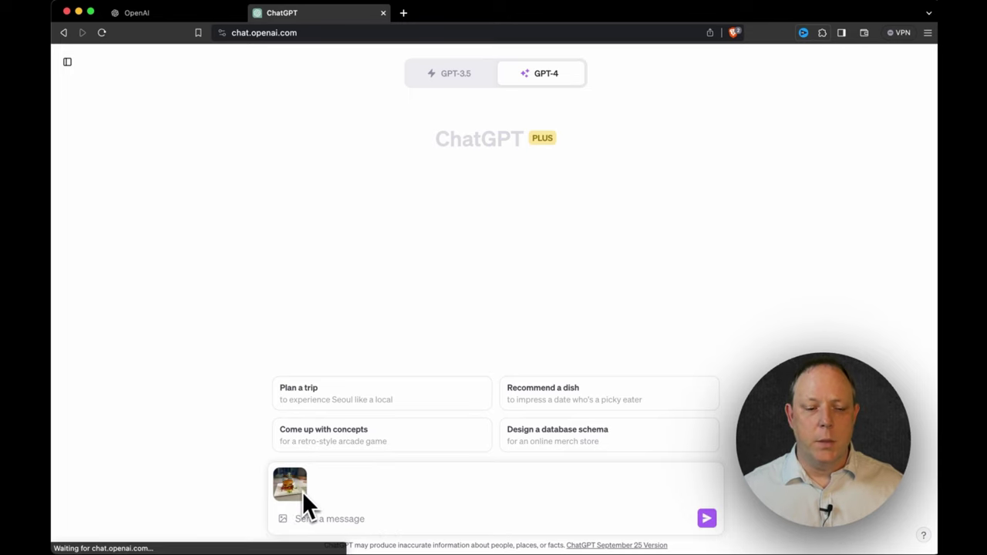
scroll(286, 491, up, 3)
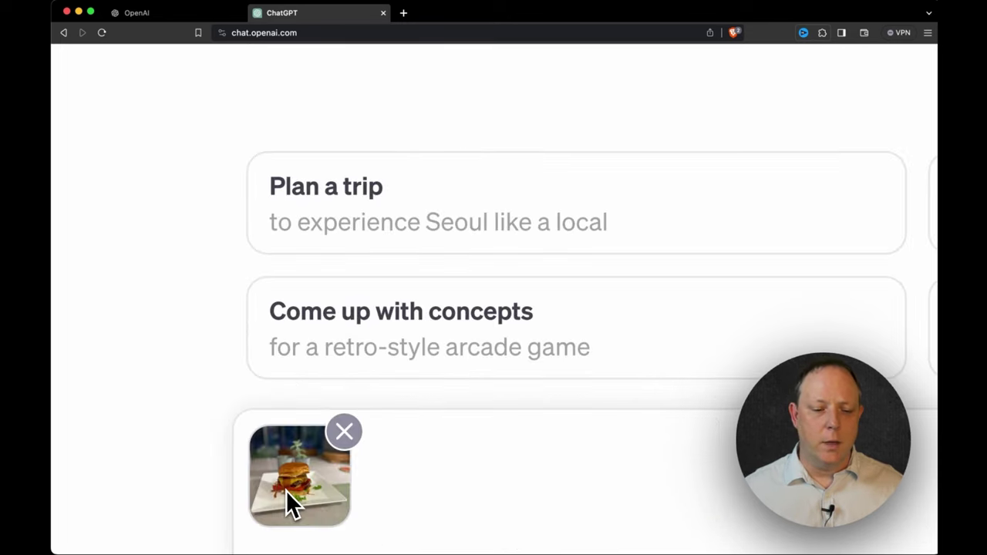
scroll(286, 490, down, 3)
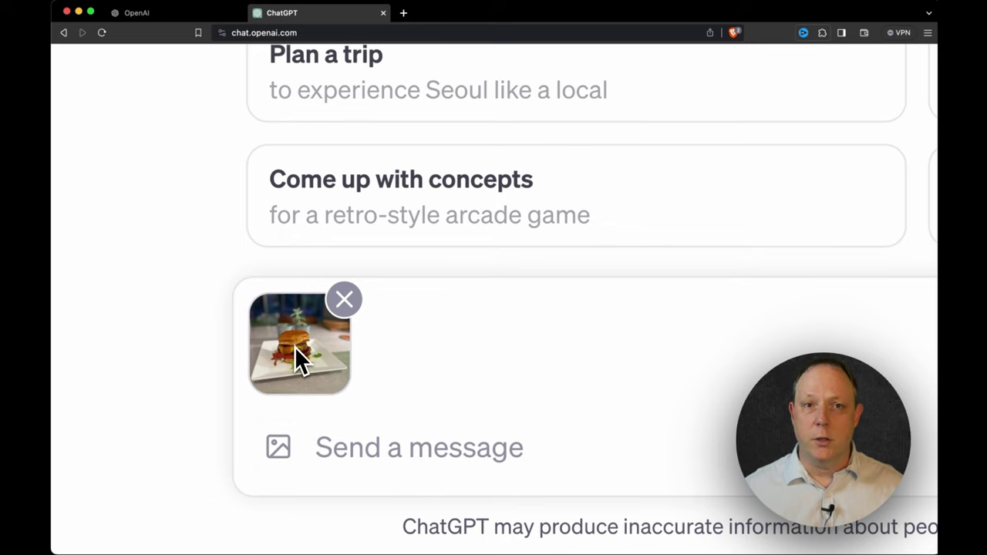
scroll(294, 346, down, 3)
scroll(293, 347, down, 3)
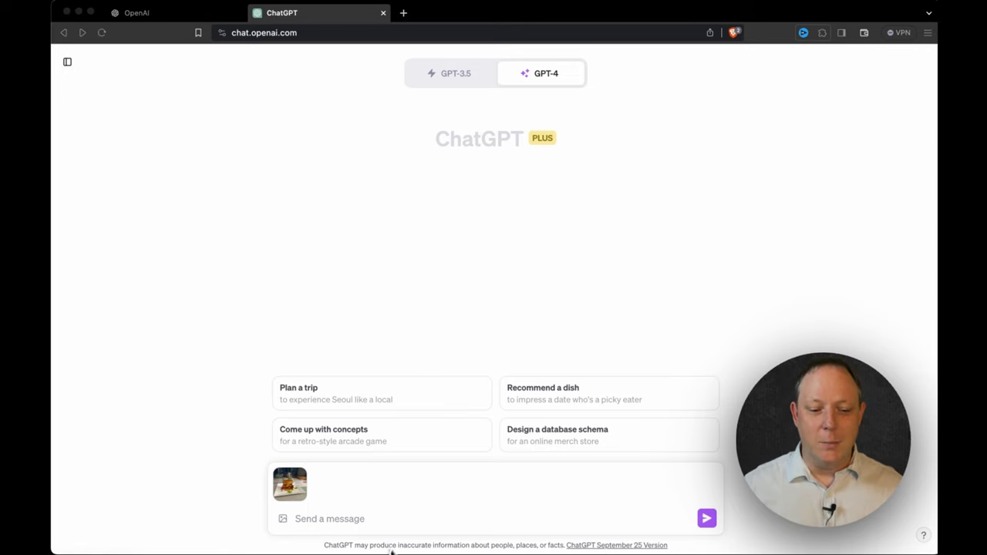
Paste the nutrition question under the attached burger photo and send it to GPT-4.
click(407, 528)
text(What is the nutrition of this? If you need additional information, ask me.)
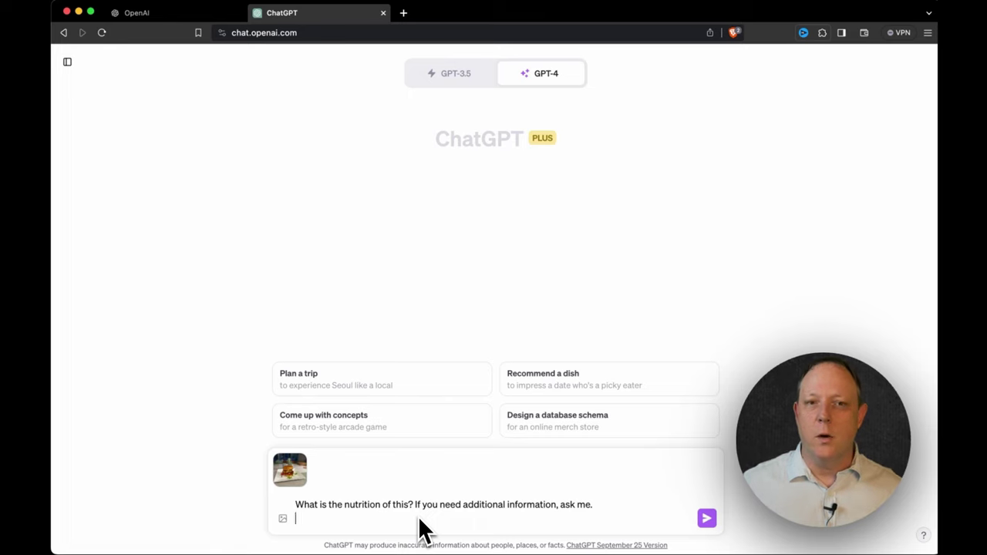
key(BackSpace)
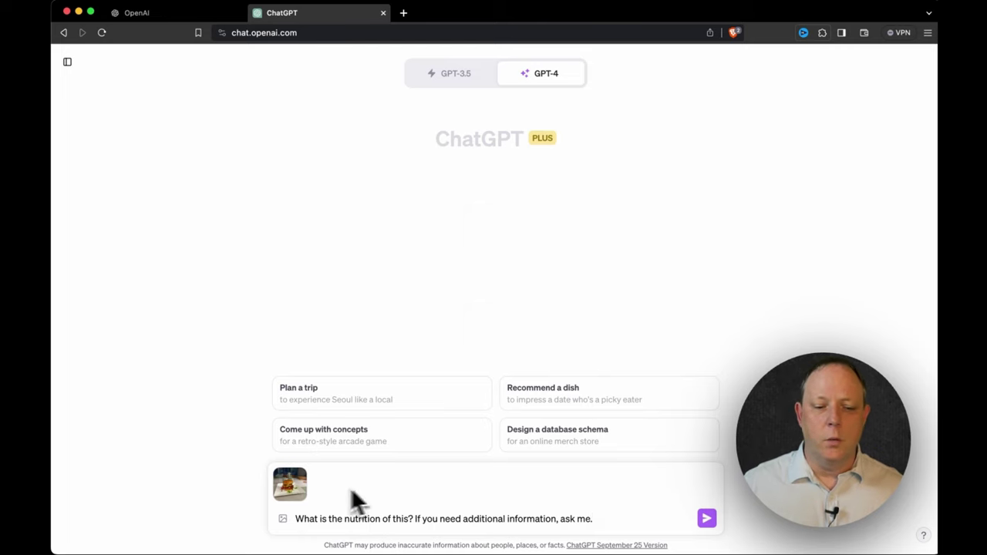
mouse_move(303, 492)
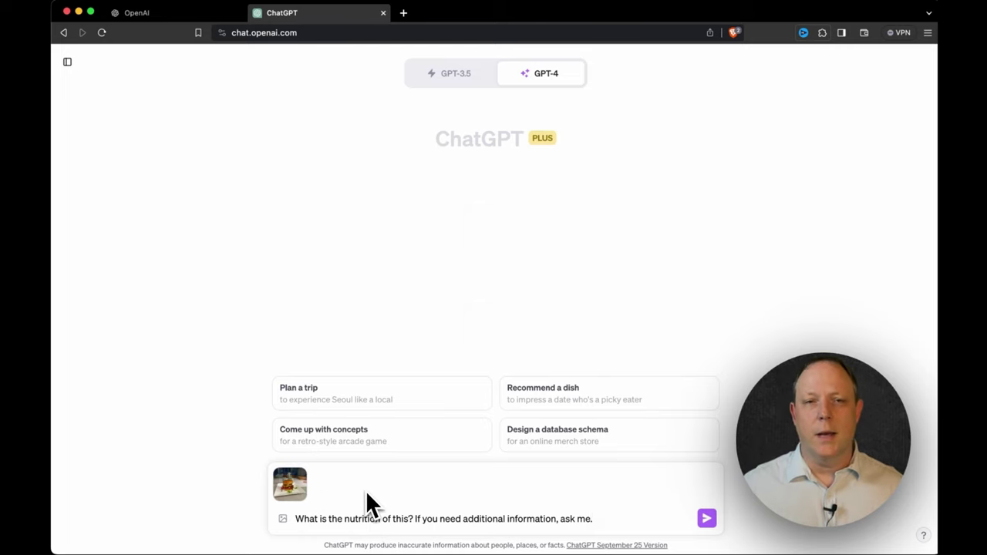
key(Return)
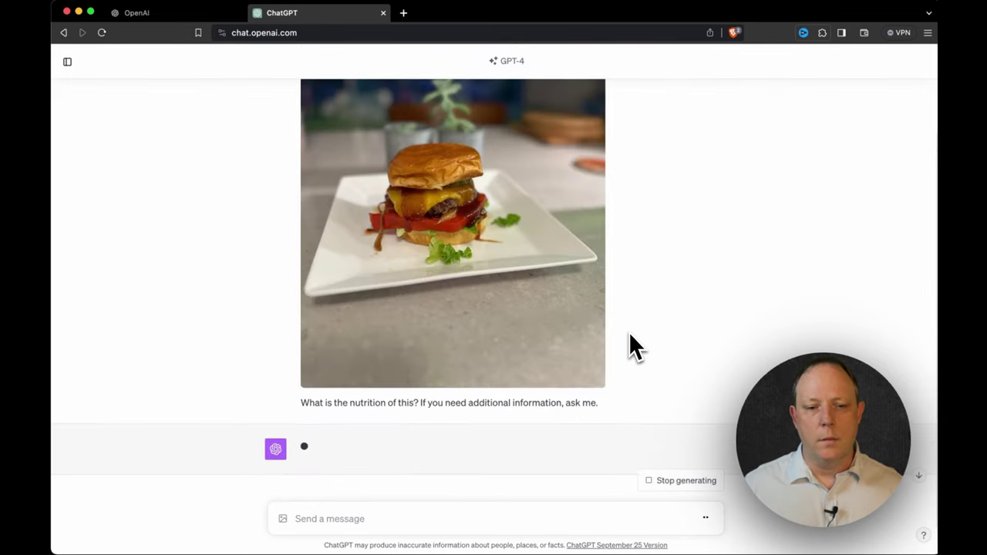
View the sent burger photo full-size and close it while GPT-4's reply arrives.
scroll(481, 224, up, 3)
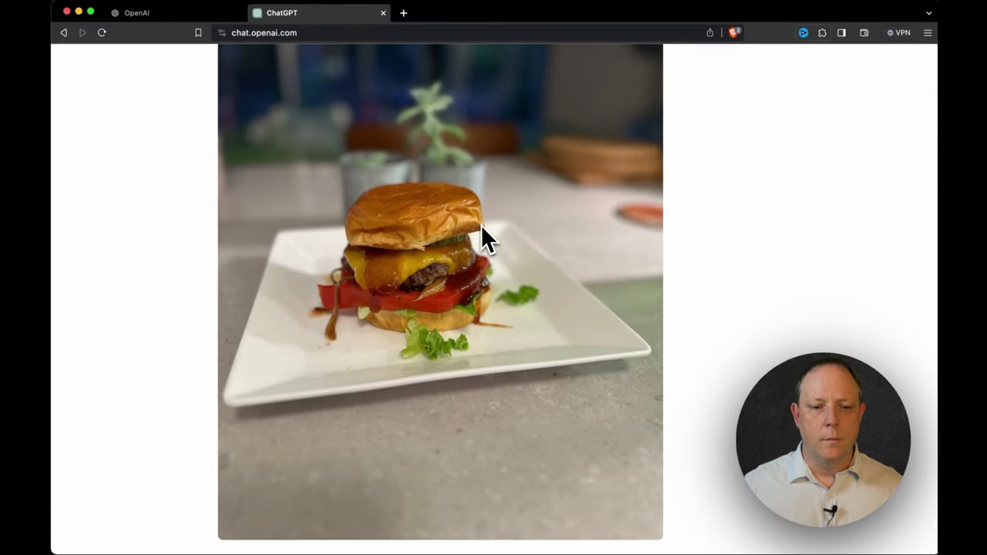
scroll(480, 225, down, 3)
click(481, 225)
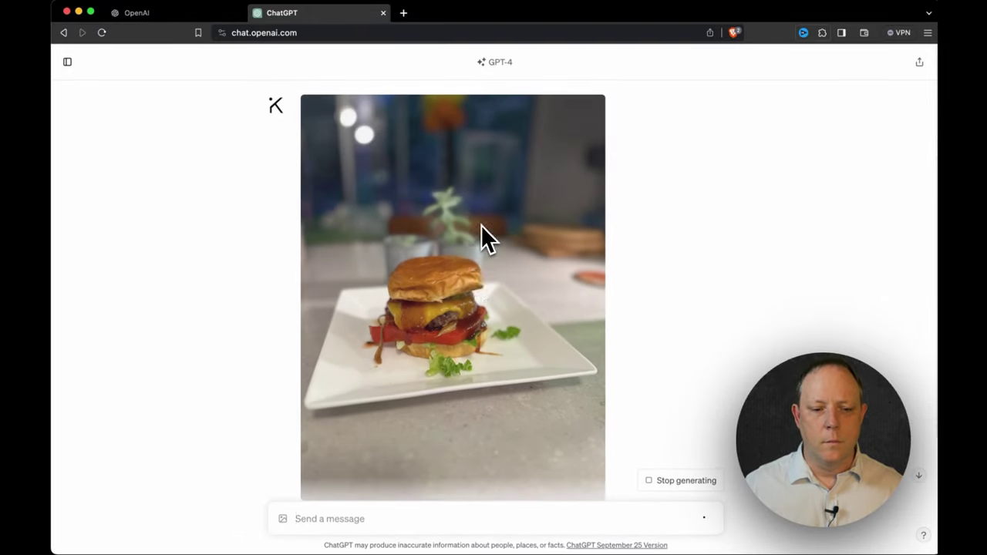
key(Escape)
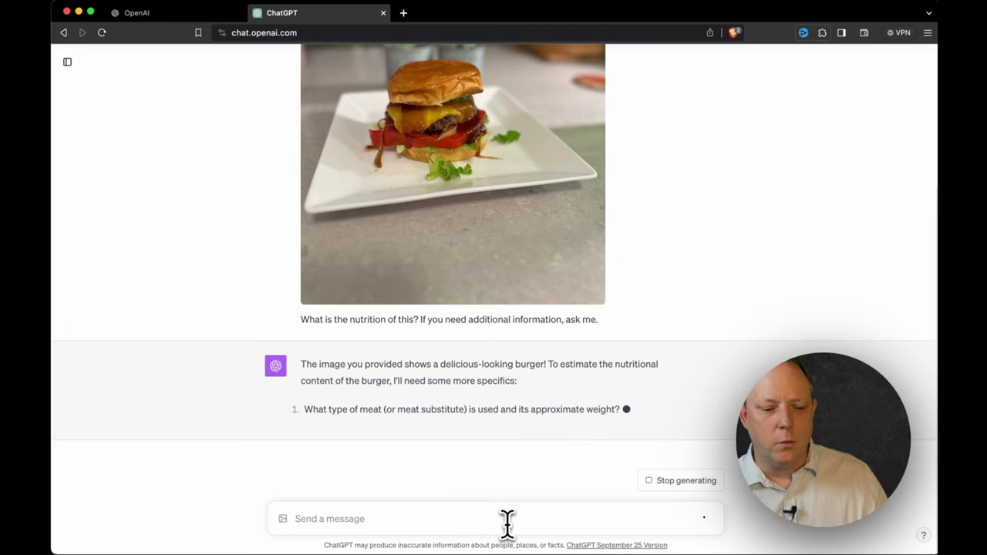
Answer the first two questions: 80/20 ground beef, 3 ounces; BBQ sauce, grilled onions, pickles.
text(1.)
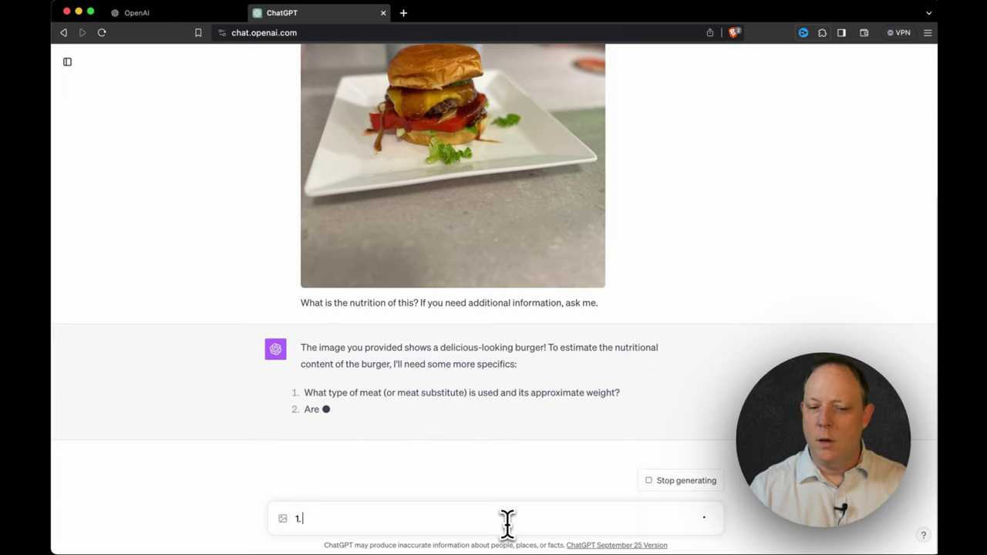
text( O)
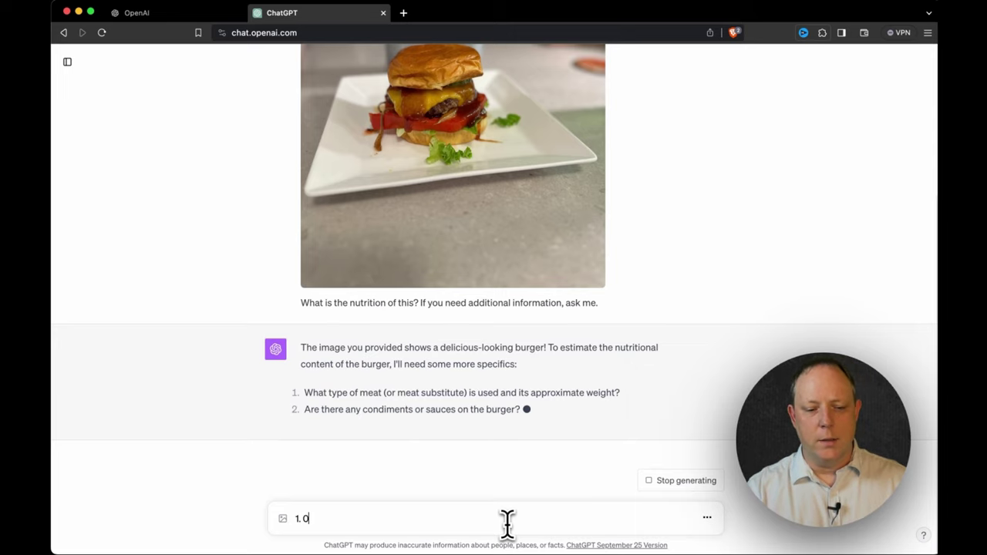
text(ne)
key(BackSpace)
key(BackSpace)
key(BackSpace)
key(BackSpace)
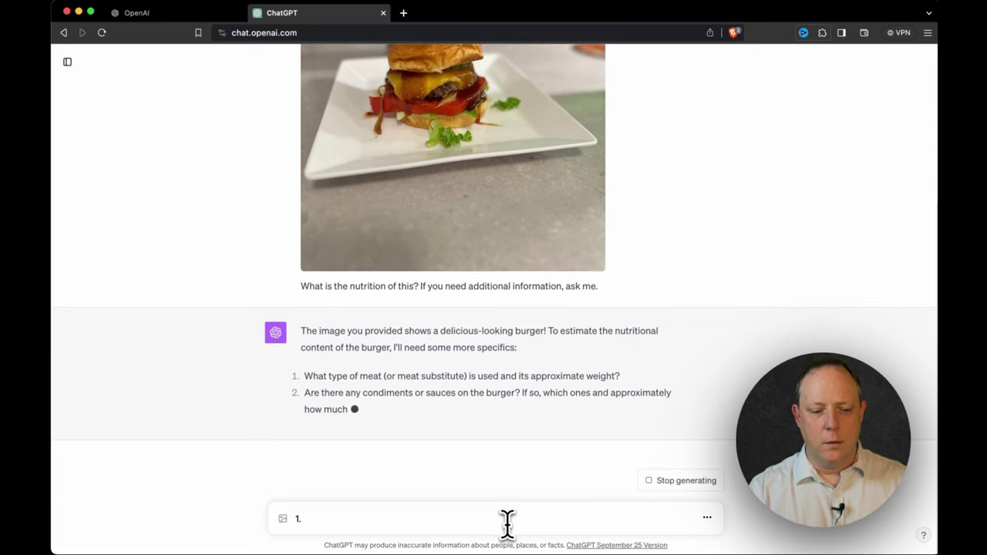
text(80/20 g)
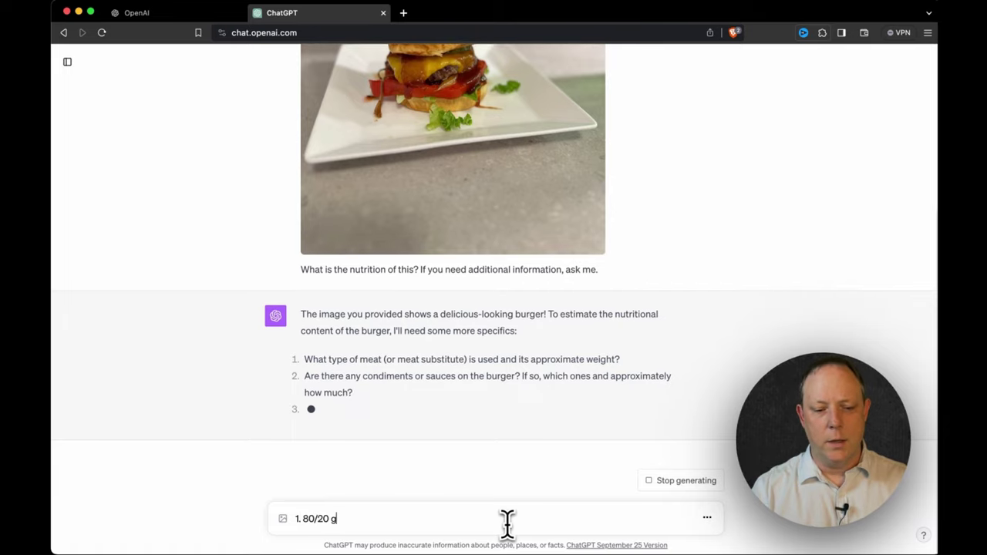
text(round beef)
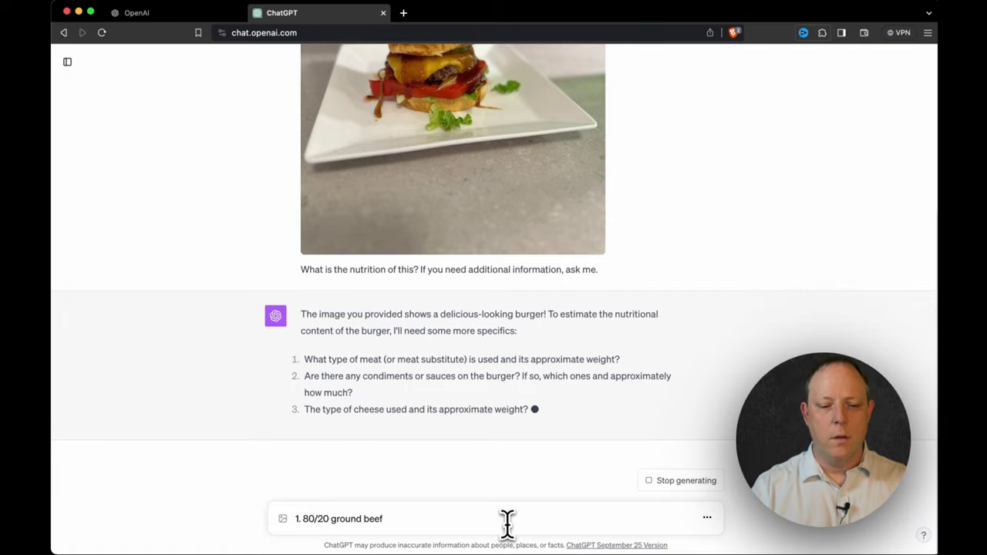
text(, )
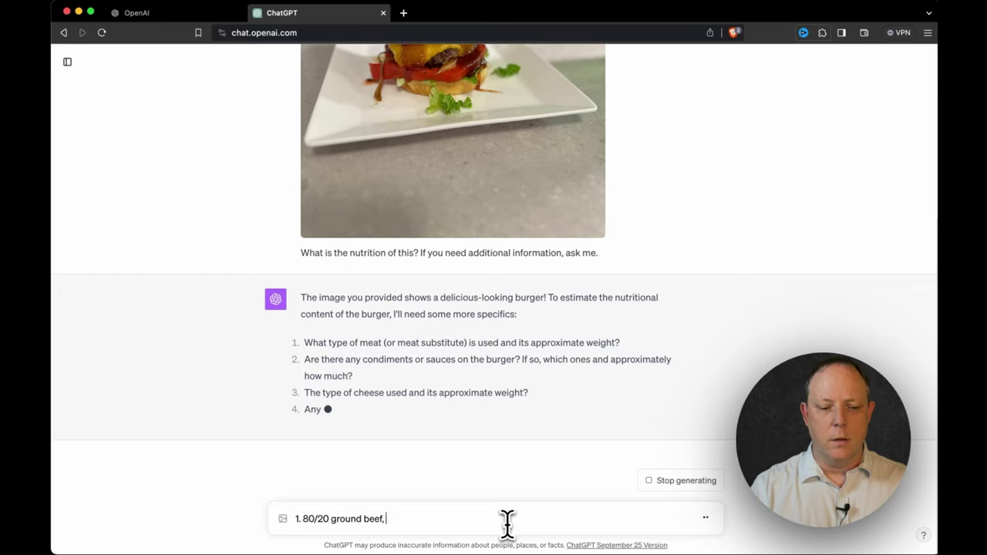
text(3 ounces)
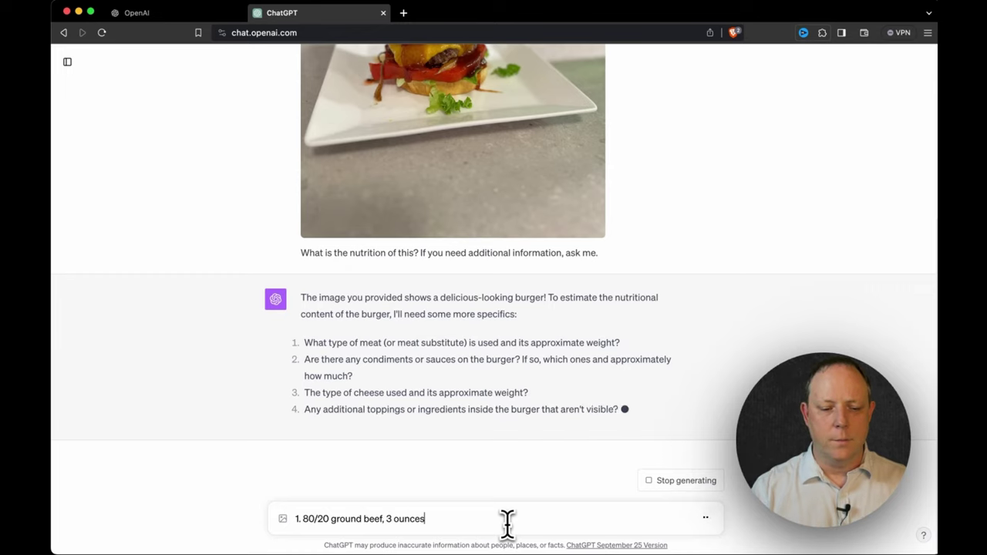
key(shift+Return)
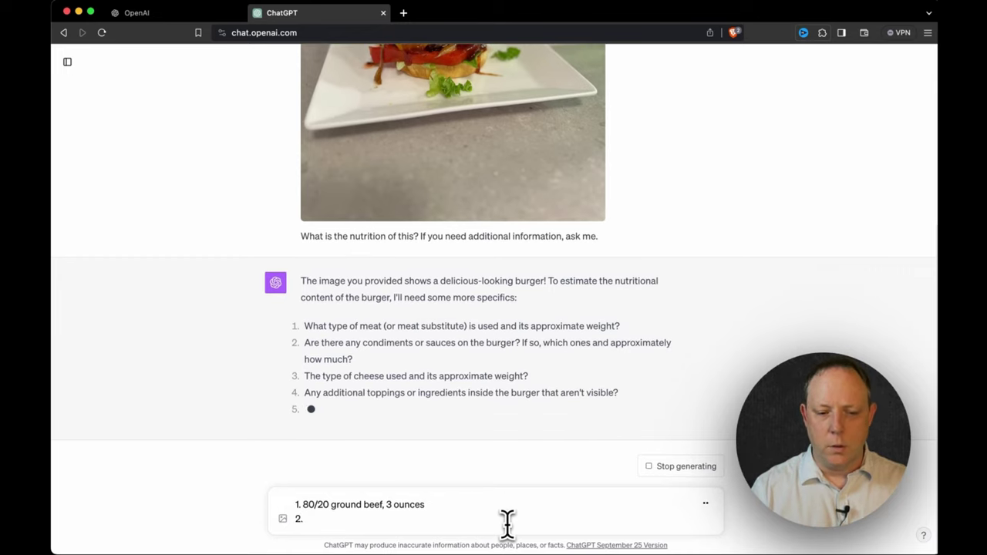
text(2. B)
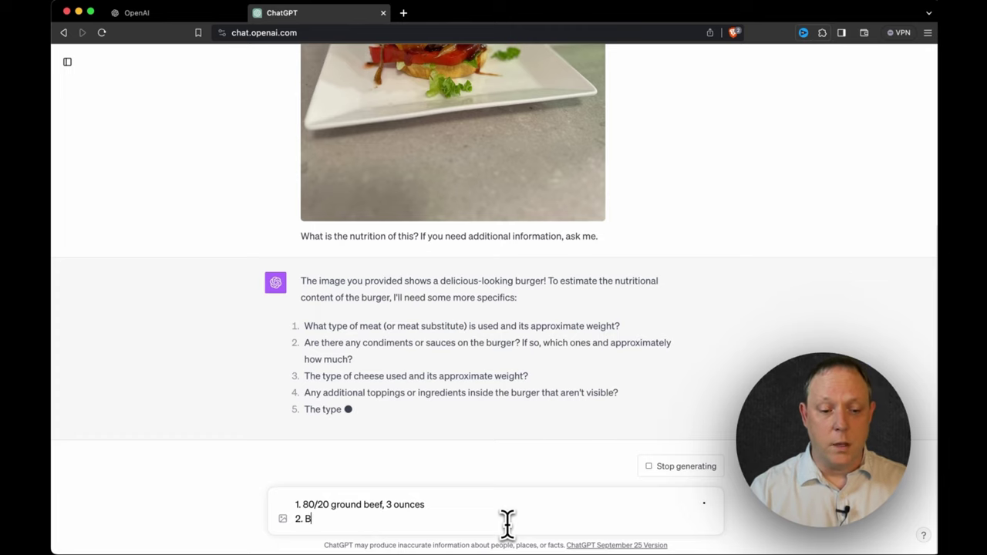
text(BQ Sauce, )
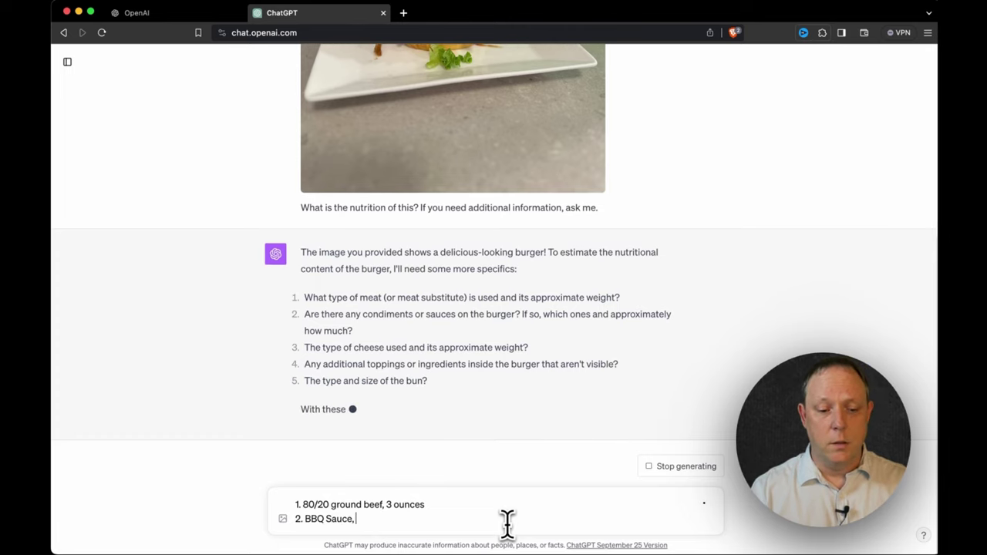
text(Grilled Onion)
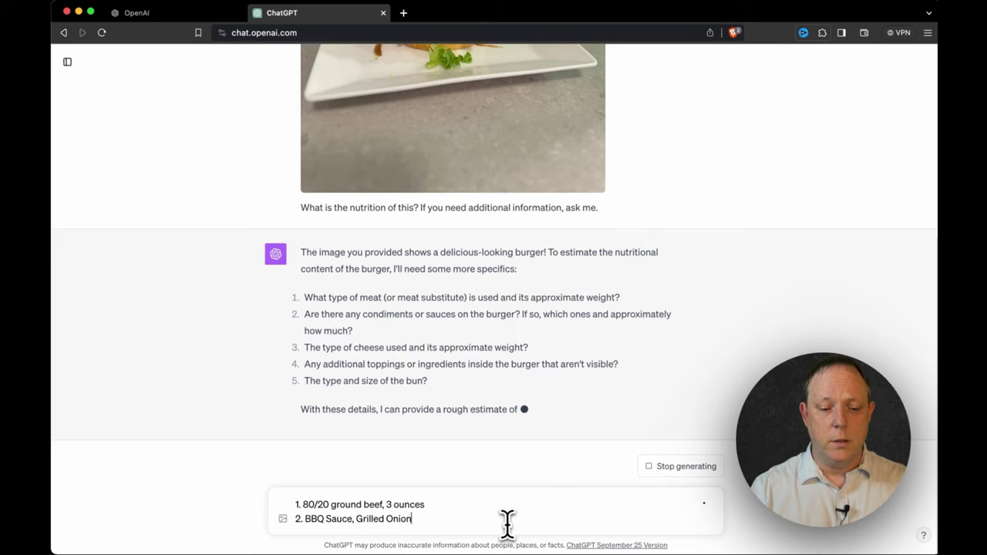
text(s, )
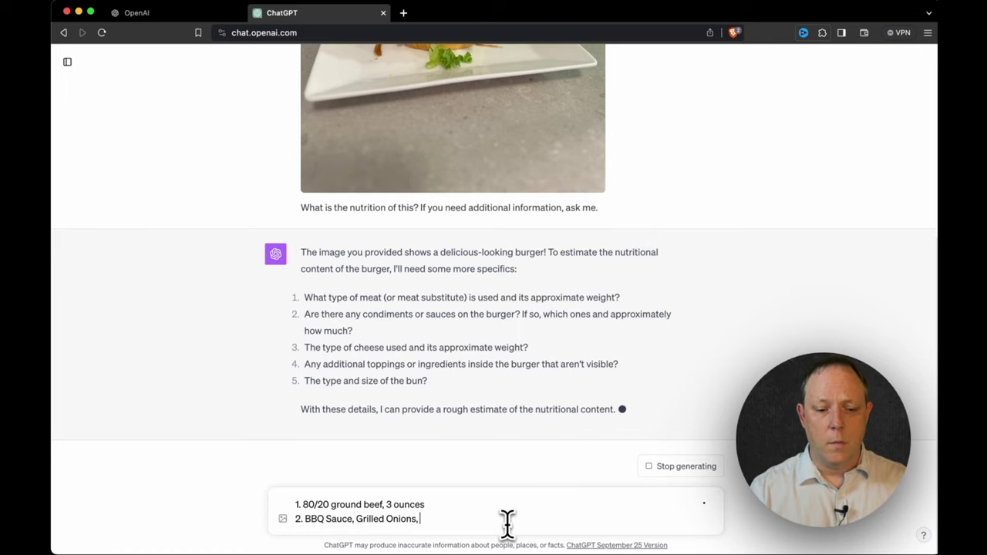
text(Pick)
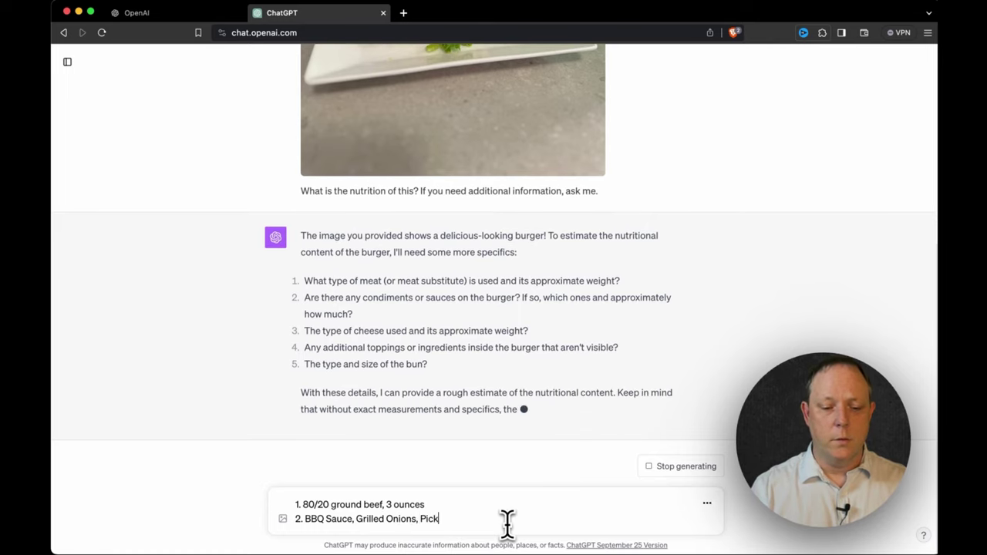
text(les)
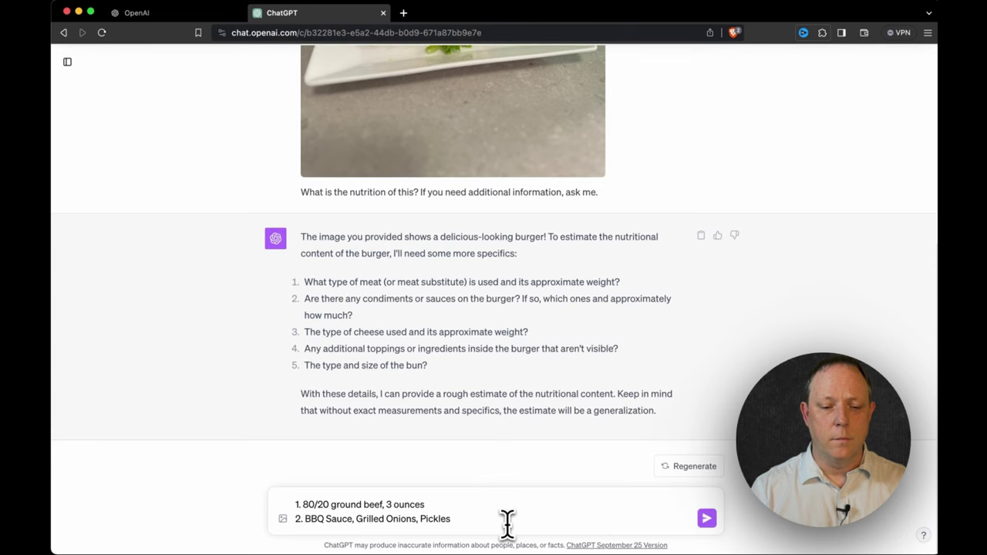
scroll(512, 324, up, 5)
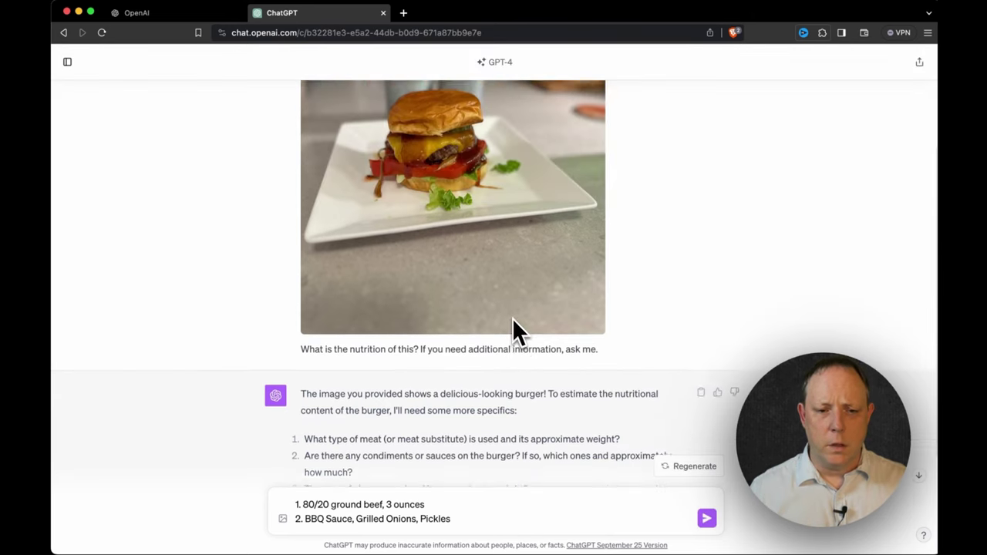
scroll(512, 324, down, 5)
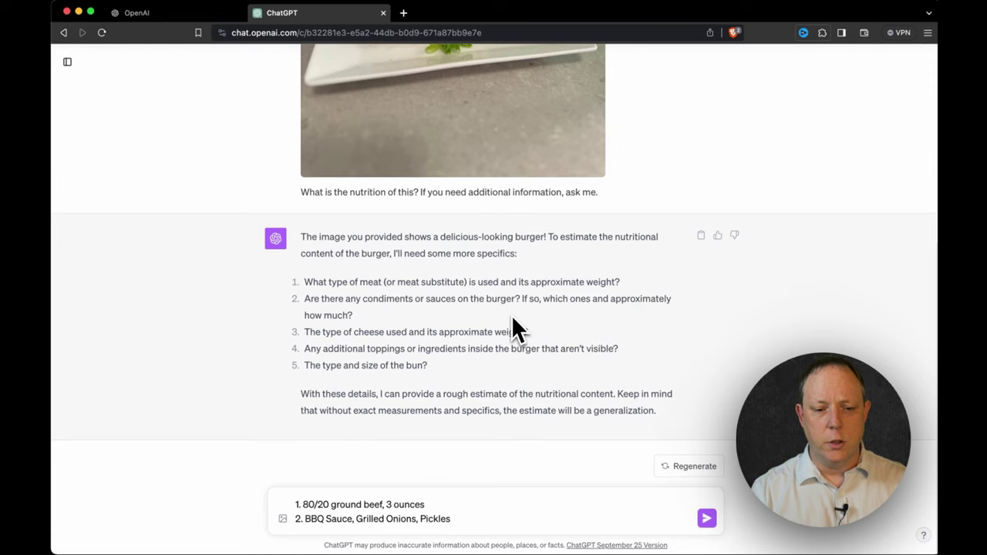
text(,)
Add 'Cheddar Cheese, 1 slice', tomato to the toppings, 'Normal size brioche', and send the answers.
key(shift+Return)
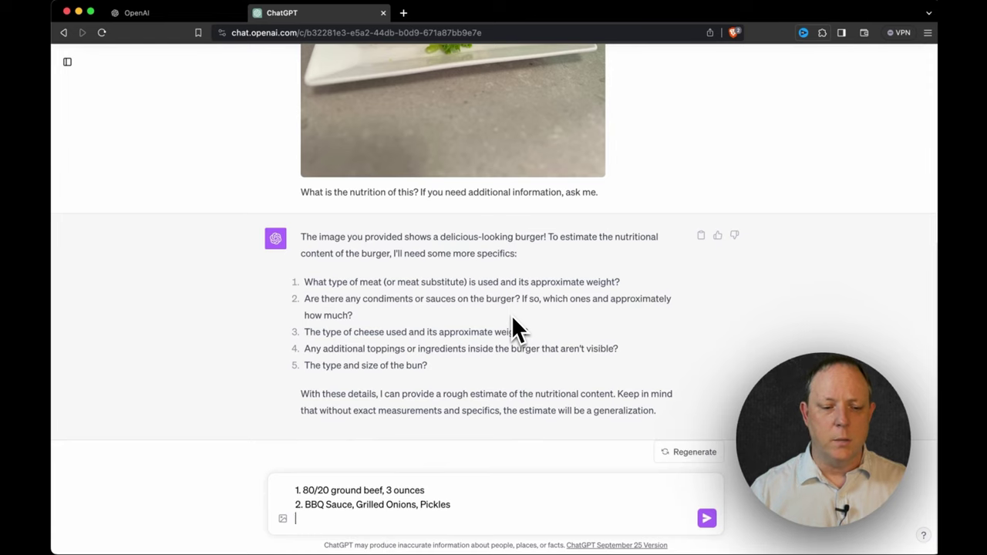
text(3. Ched)
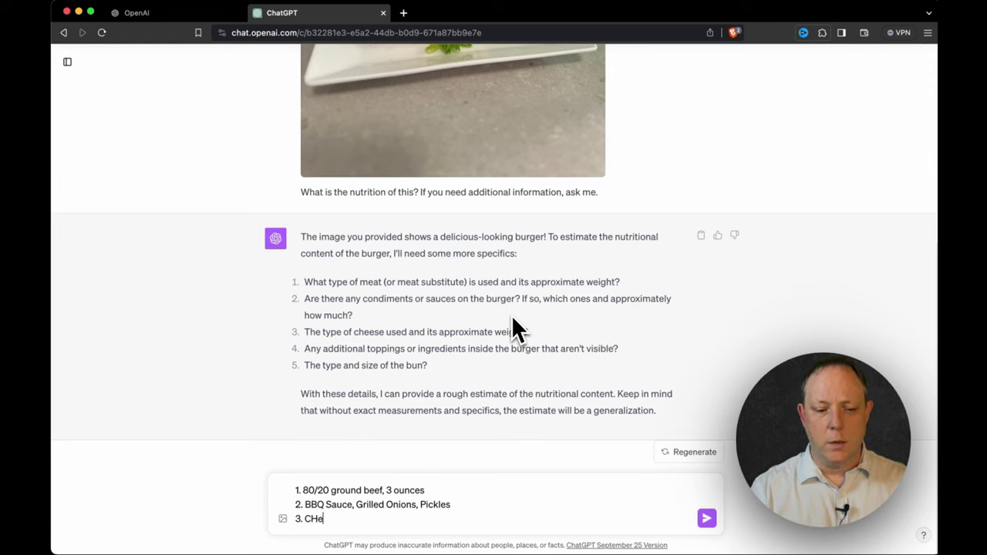
key(BackSpace)
key(BackSpace)
text(heddar Cheese)
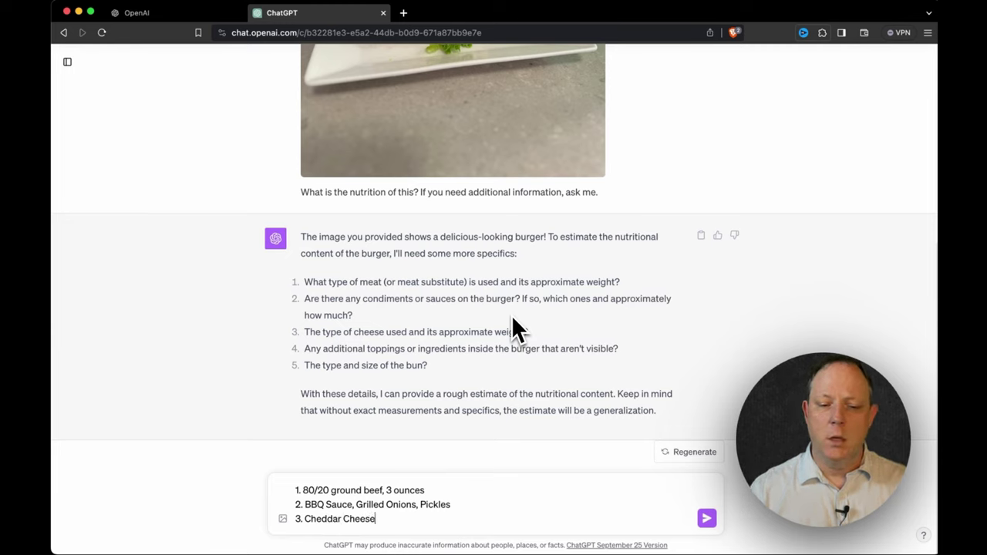
text(, 1 slice)
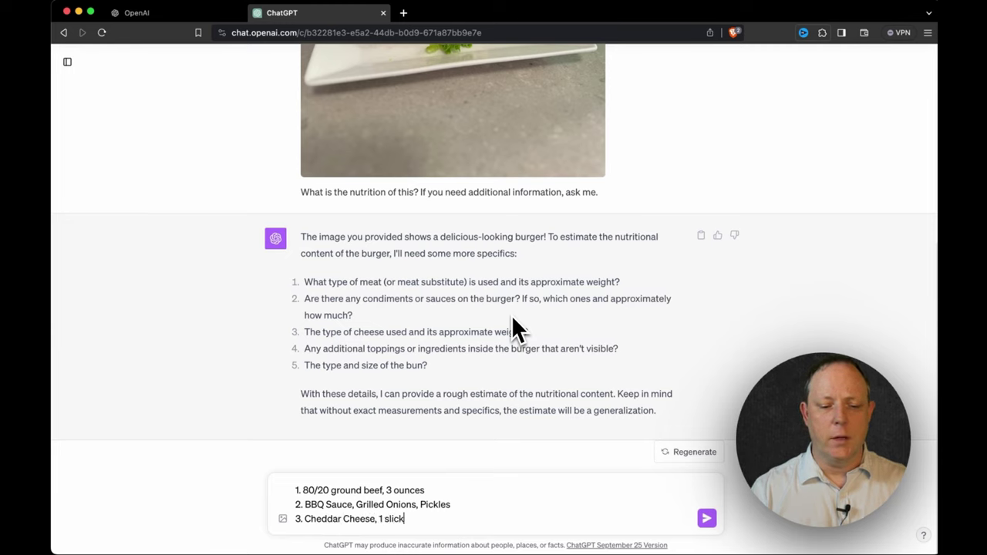
key(shift+Return)
text(4.)
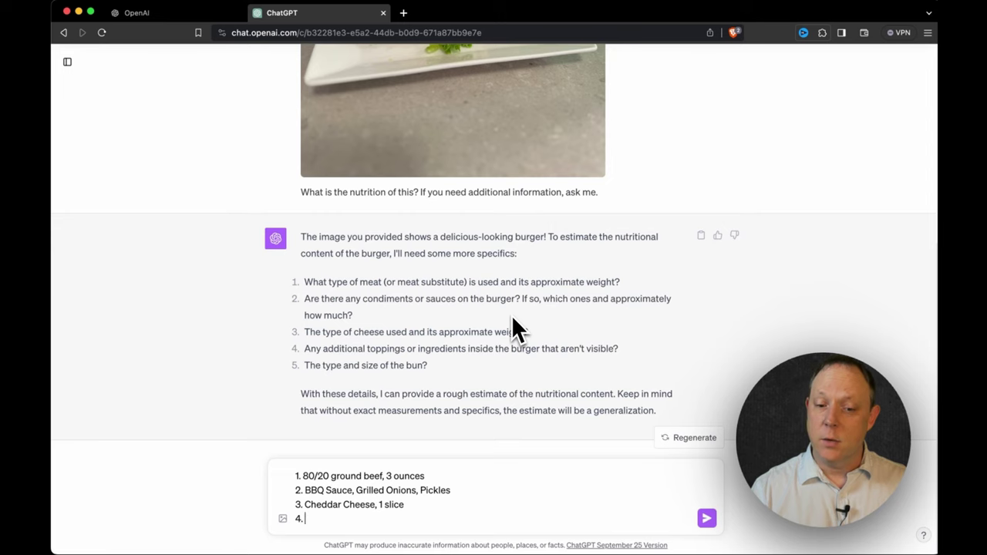
scroll(542, 93, up, 3)
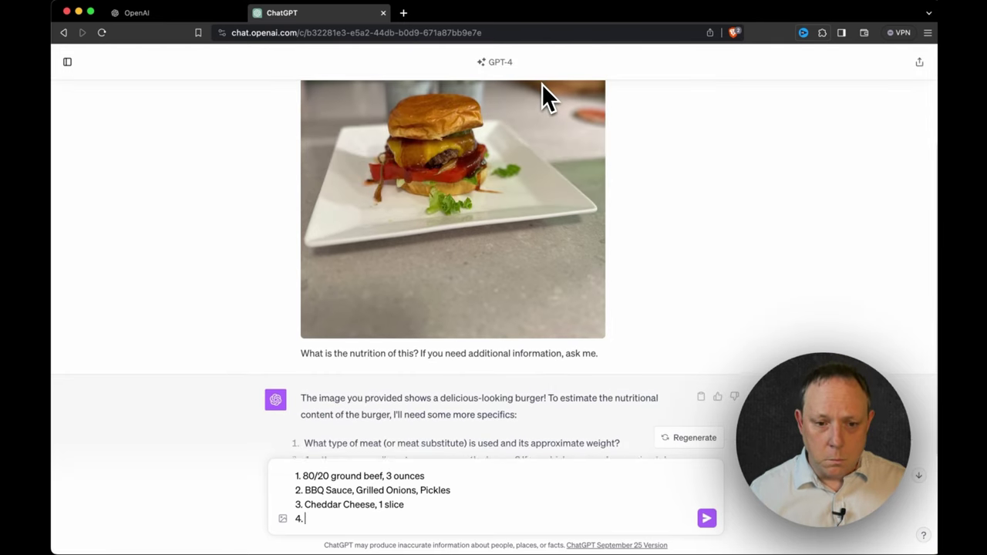
scroll(542, 85, down, 3)
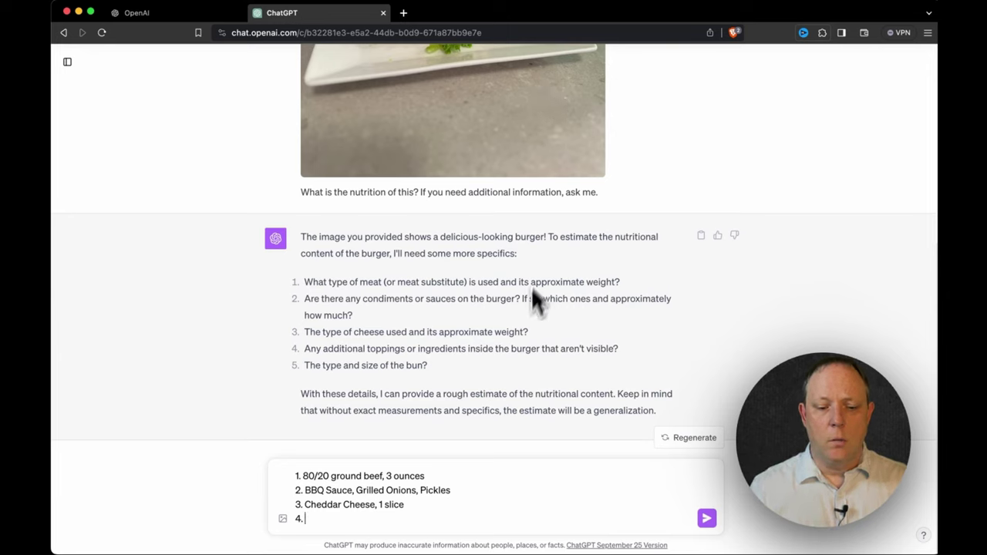
click(455, 490)
text(, Toma)
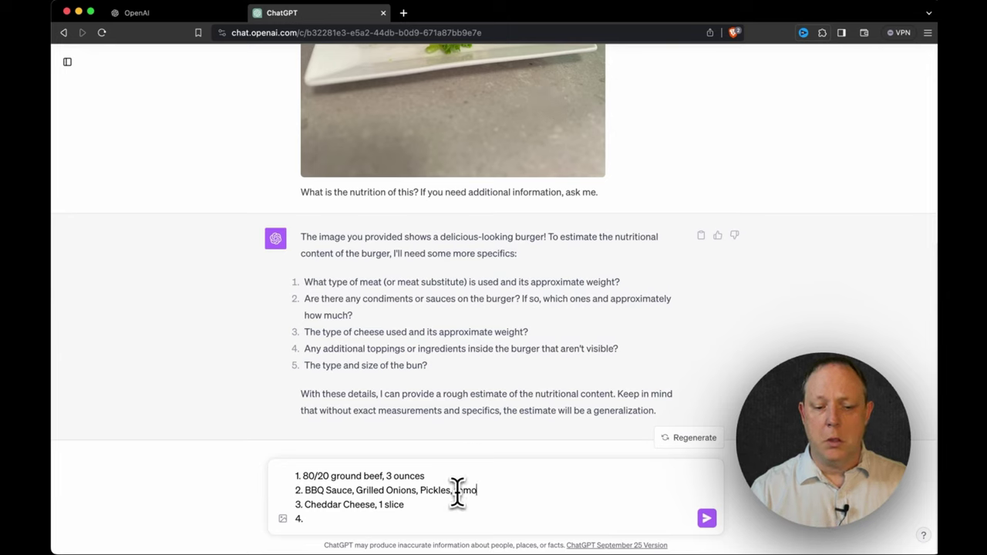
text(to)
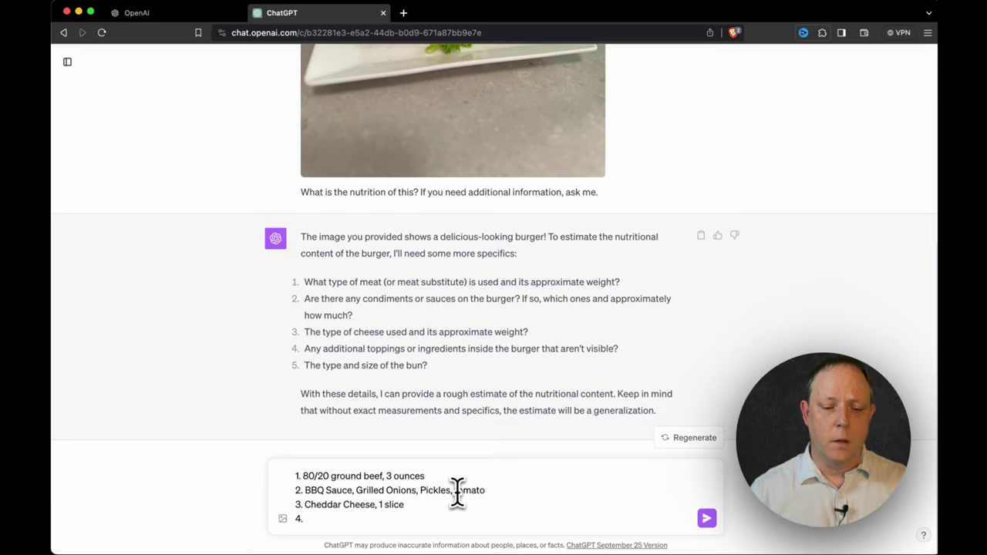
text(Nope.)
key(shift+Return)
text(5. )
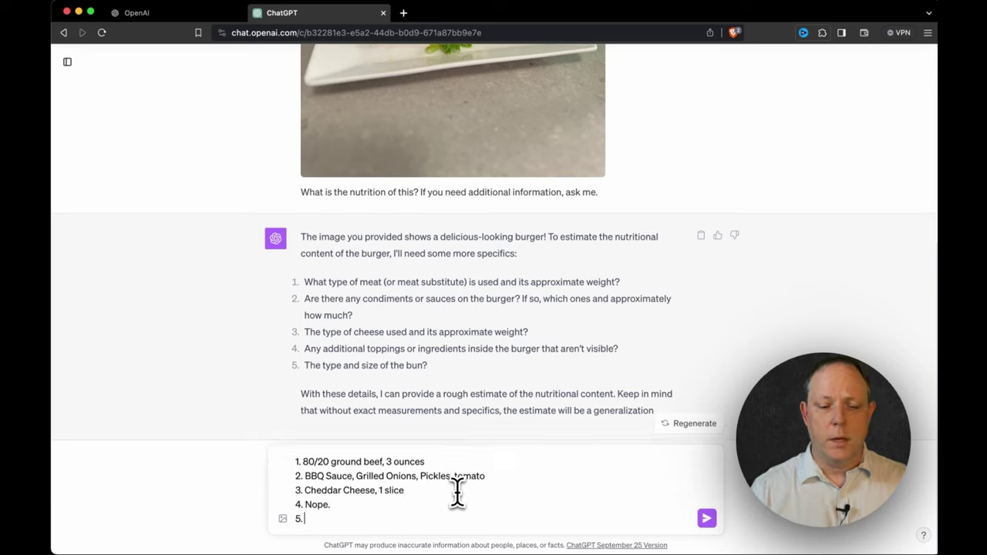
text(No)
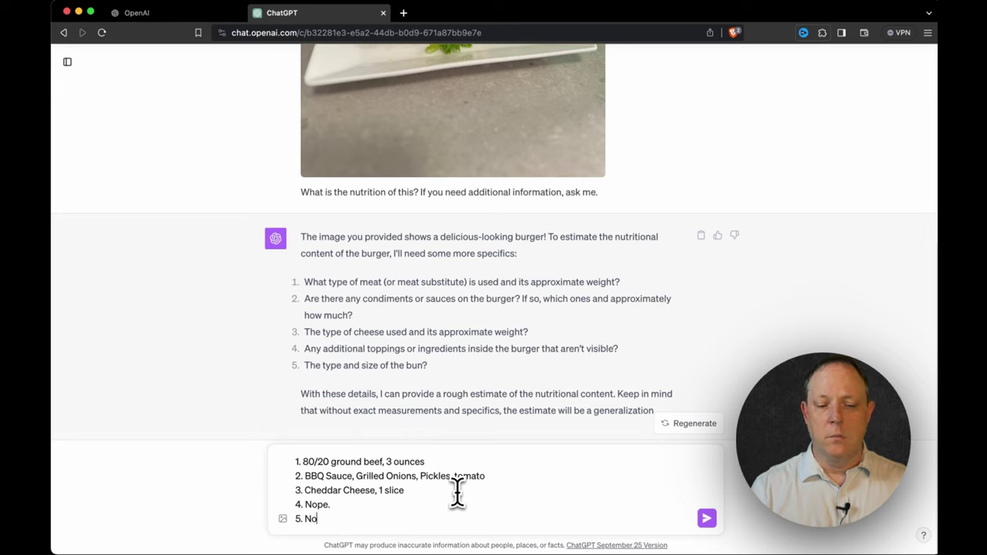
text(rmal size brioche)
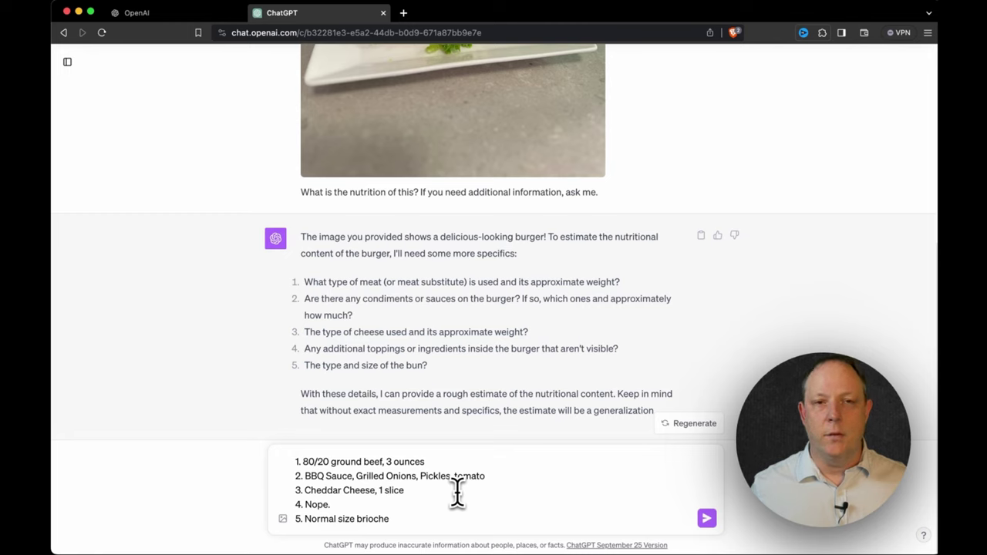
key(Down)
key(Down)
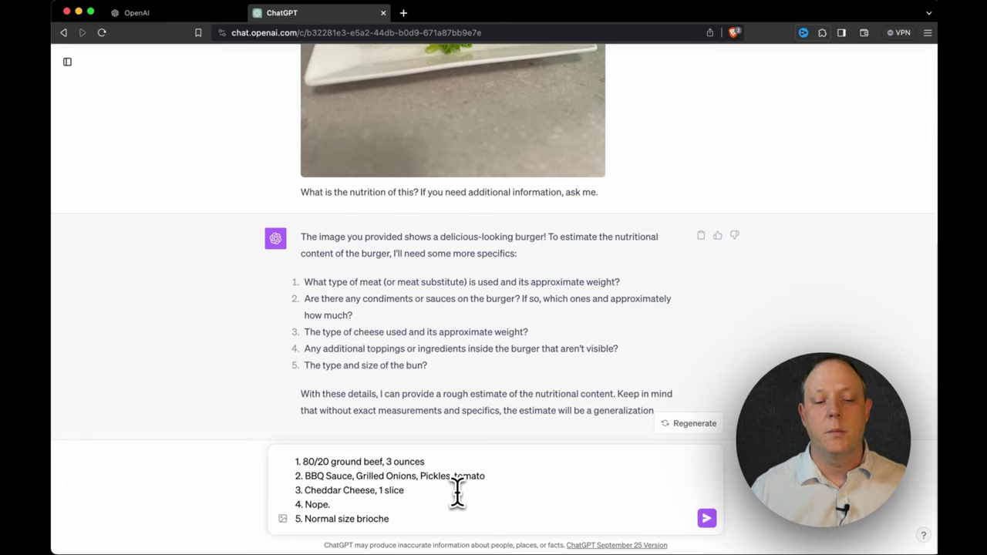
key(Return)
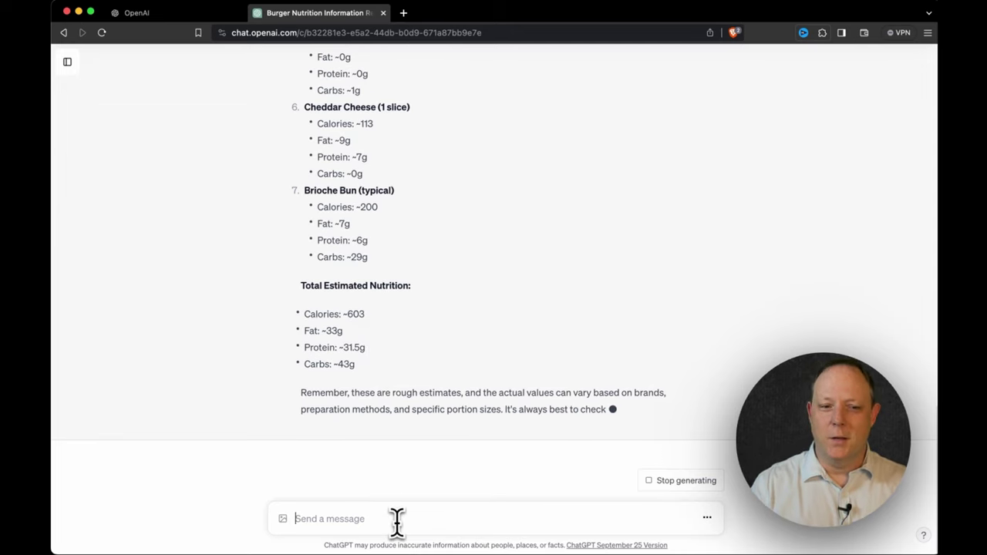
Send 'break the macro nutrients down by calories as well please'.
text(b)
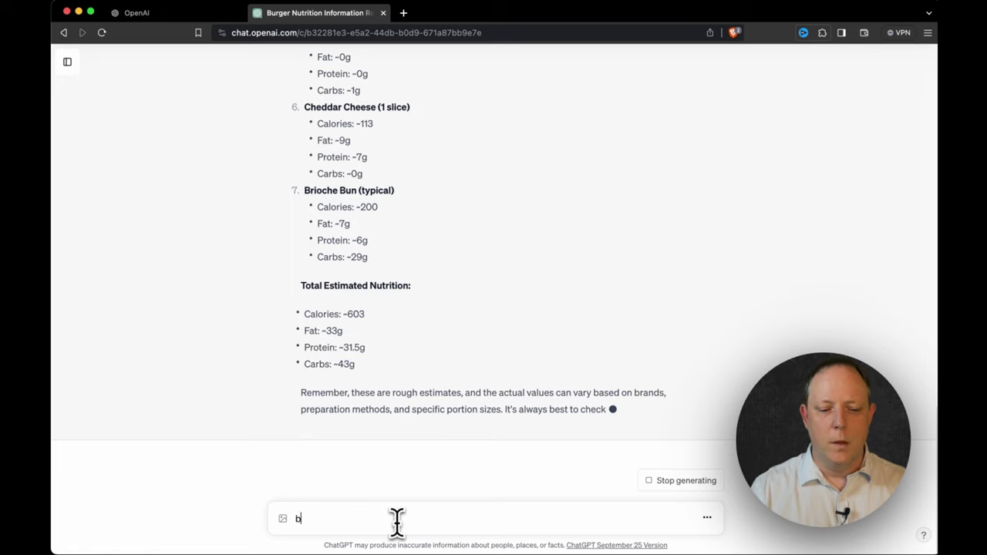
text(reak the macro nu)
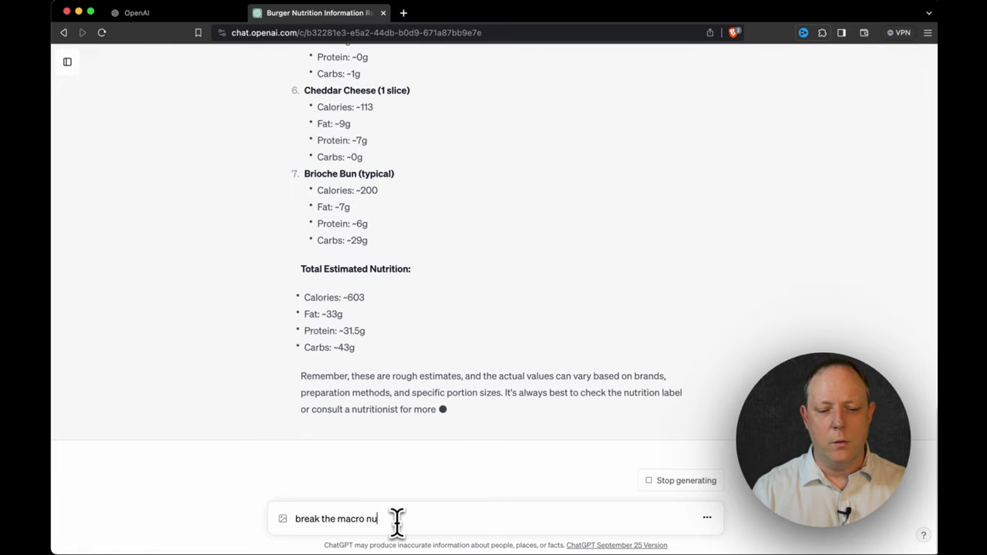
text(trients down )
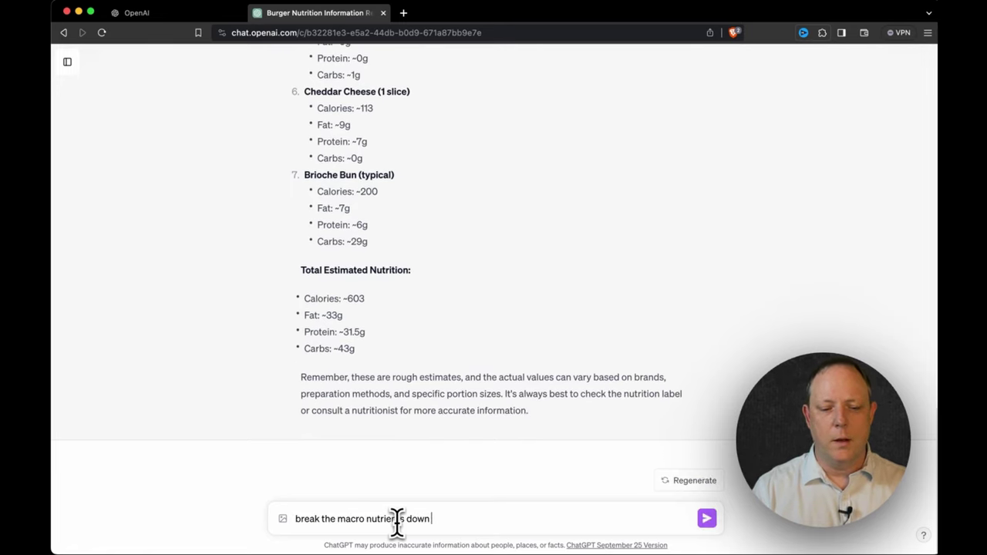
text(by class)
key(BackSpace)
key(BackSpace)
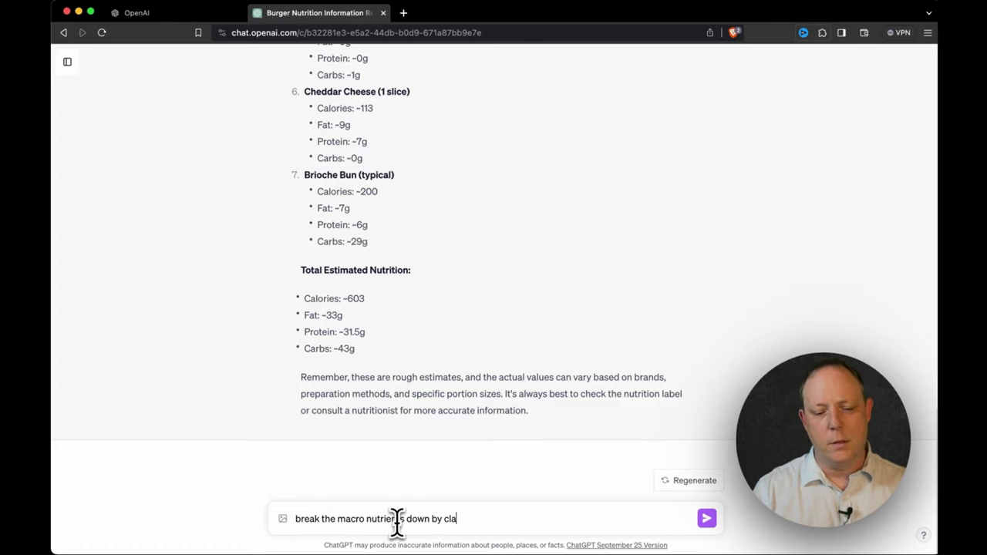
key(BackSpace)
key(BackSpace)
text(alories as w)
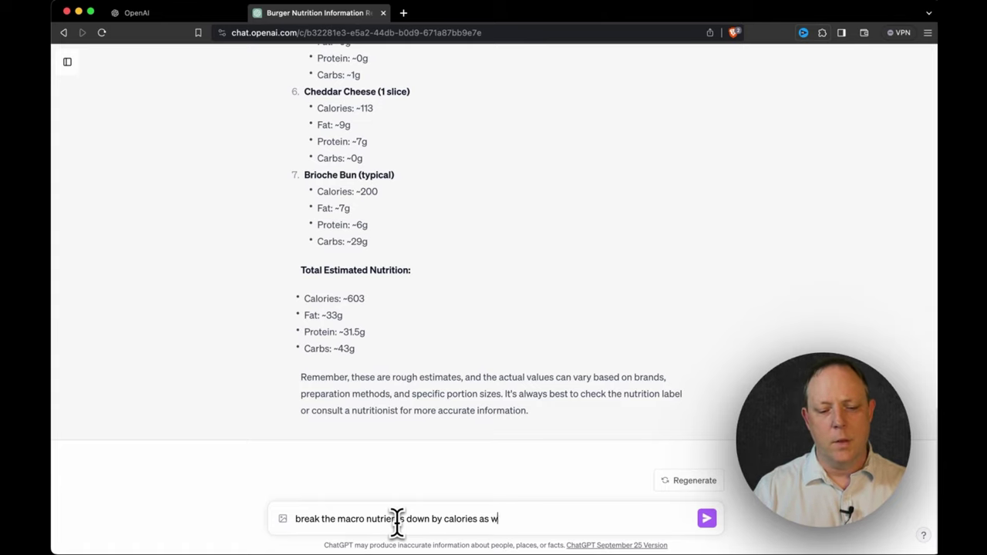
text(ell please)
key(Return)
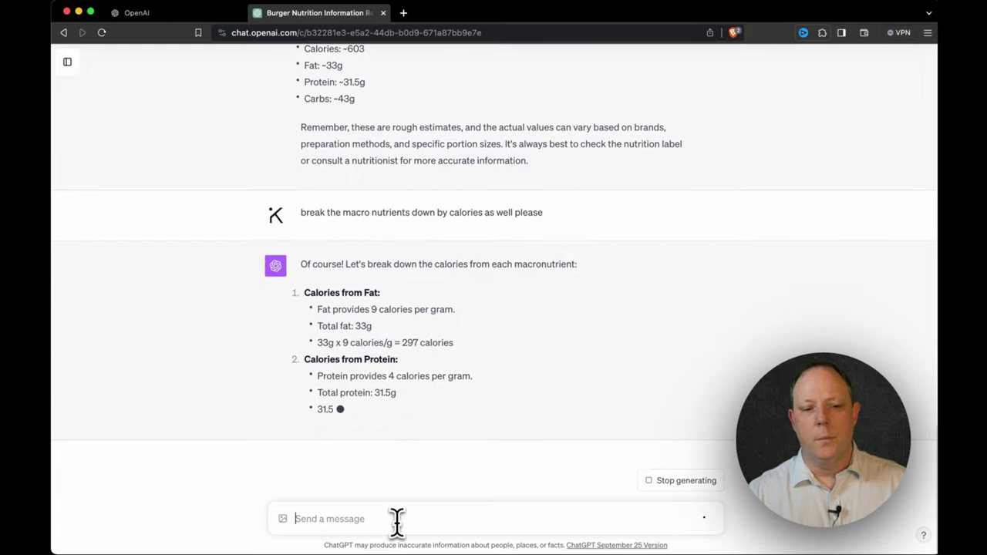
Draft 'Can you provide a micronutrient profile for this food as well please?' asking about key vitamins and minerals.
text(can uyou)
key(BackSpace)
key(BackSpace)
key(BackSpace)
key(BackSpace)
key(BackSpace)
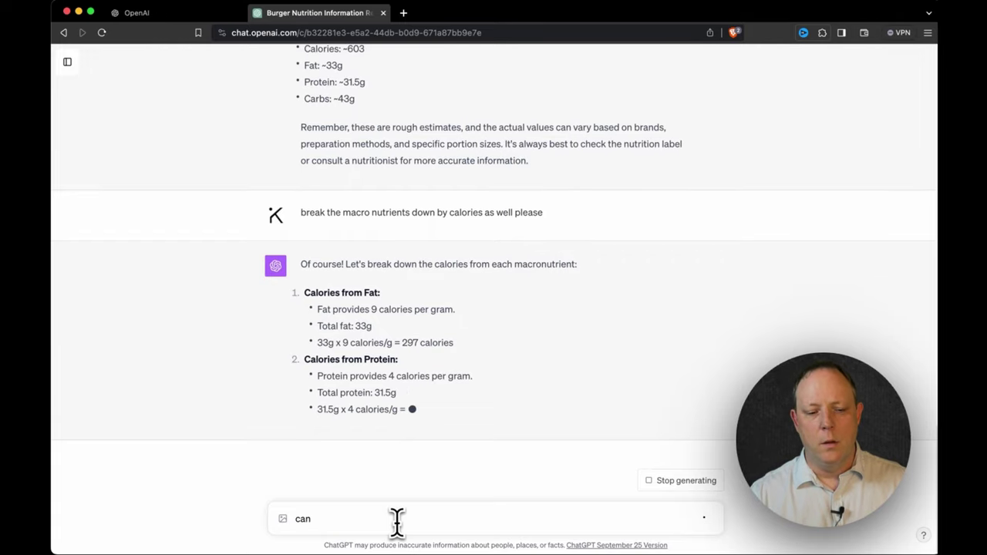
text(you provide a )
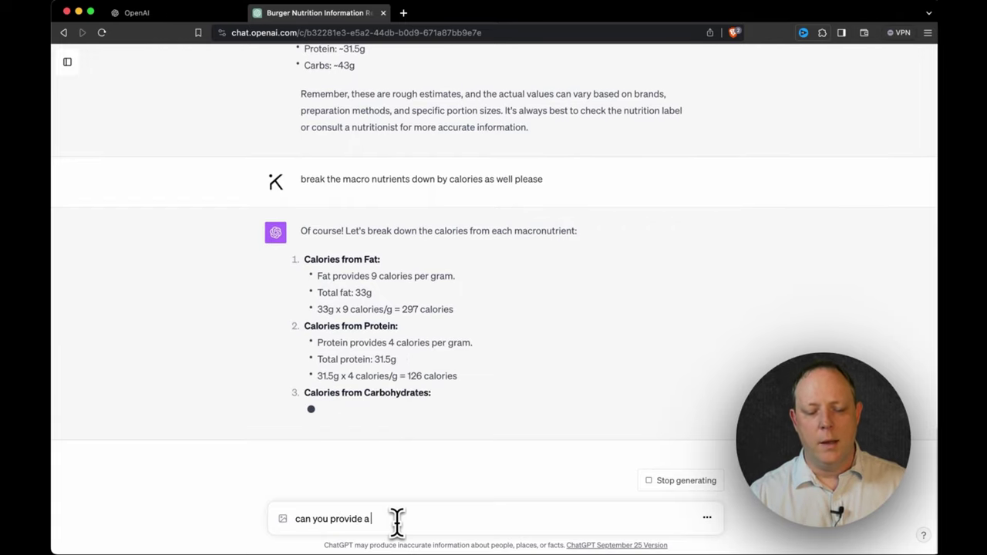
text(inc)
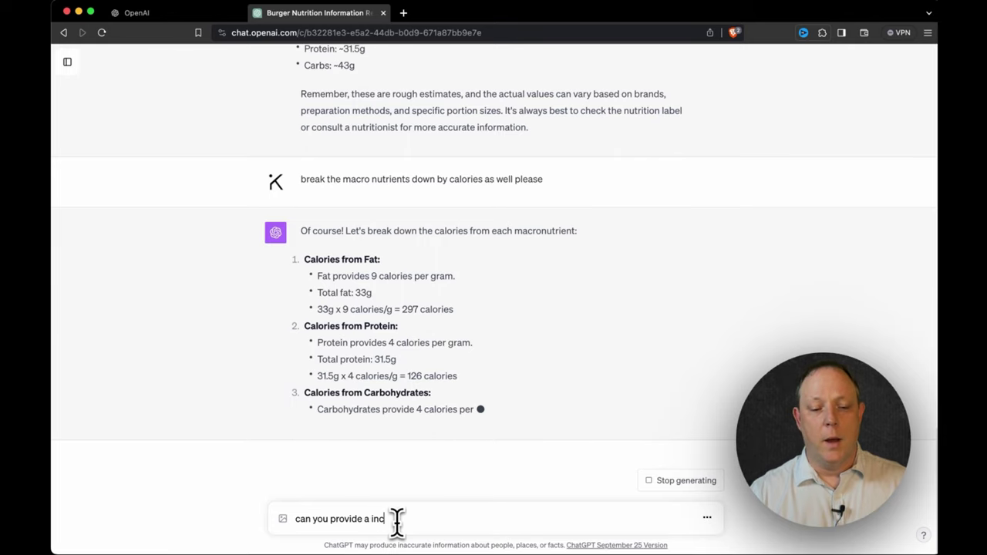
key(BackSpace)
key(BackSpace)
key(BackSpace)
text(micro)
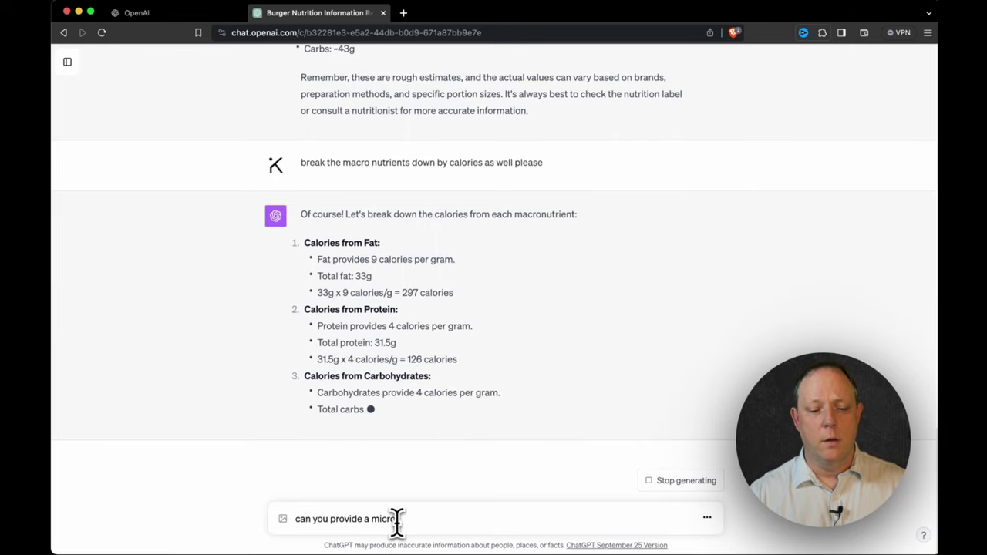
text(nutrient prof)
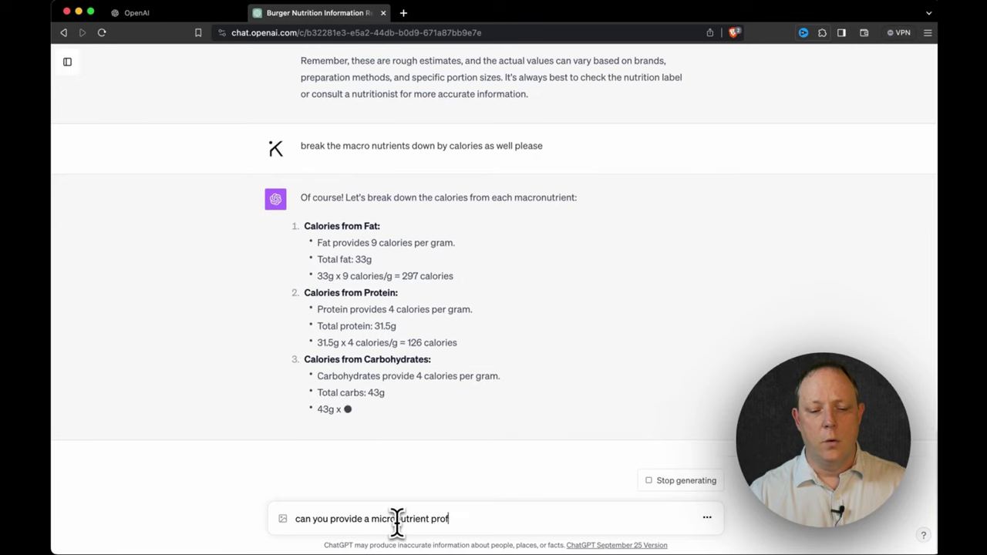
text(ile for this )
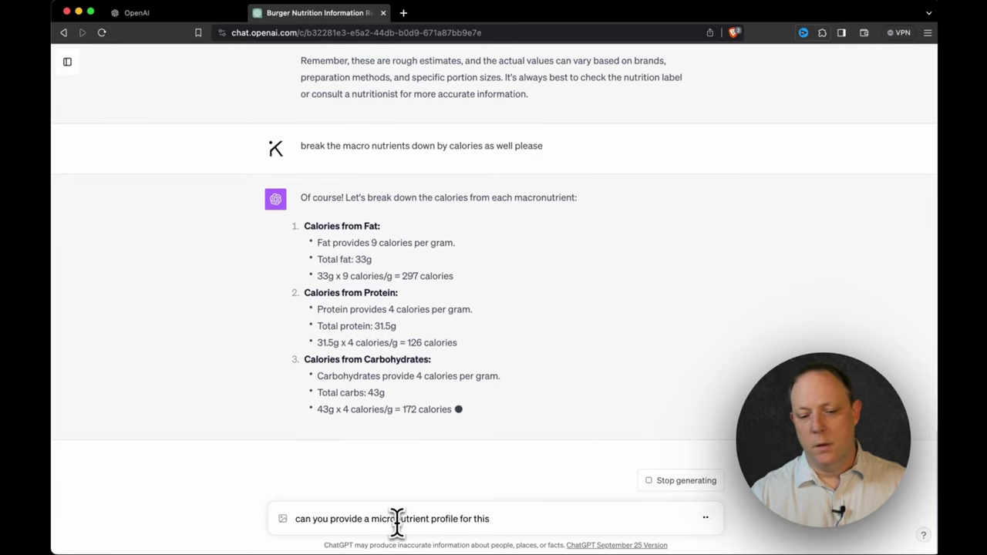
text(food)
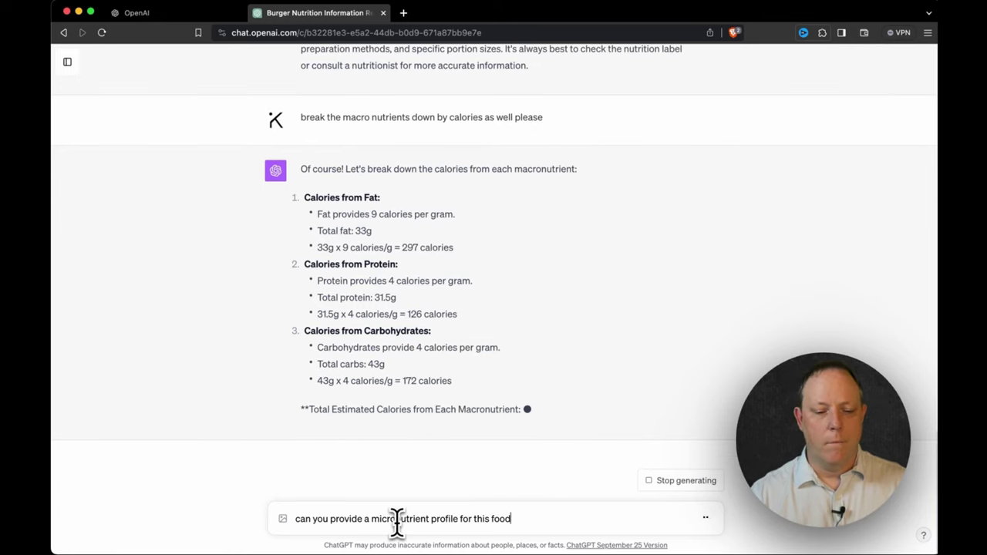
text( as well please?)
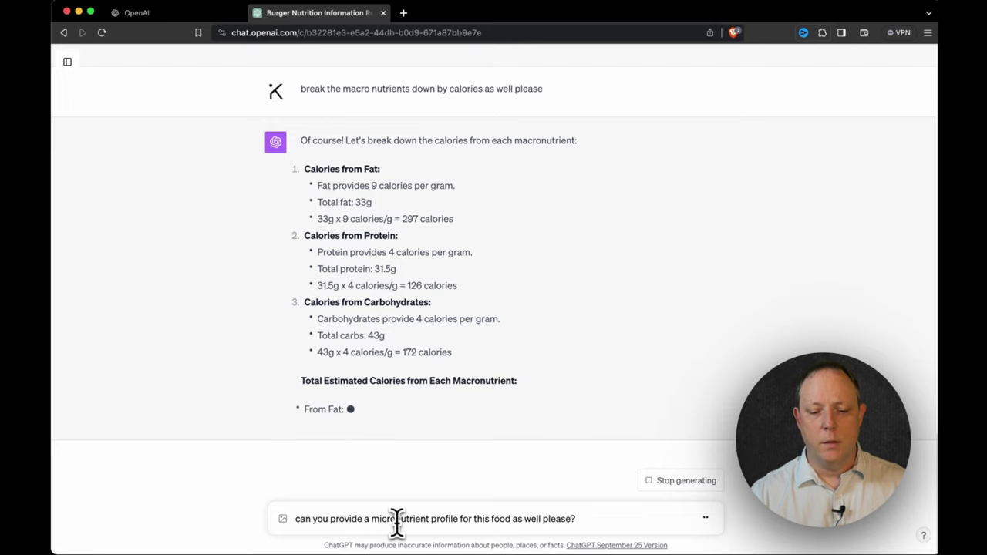
text( what are)
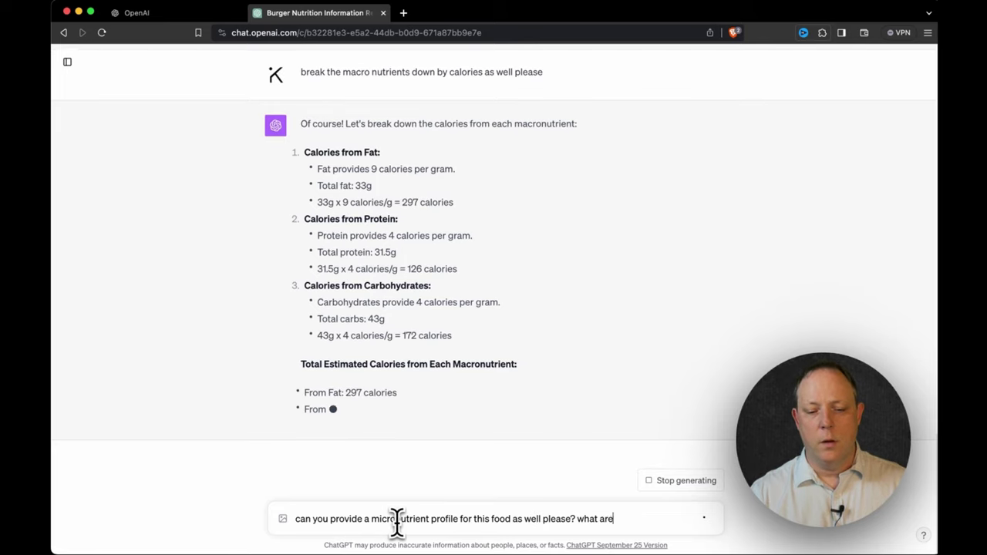
text( the key vitamins)
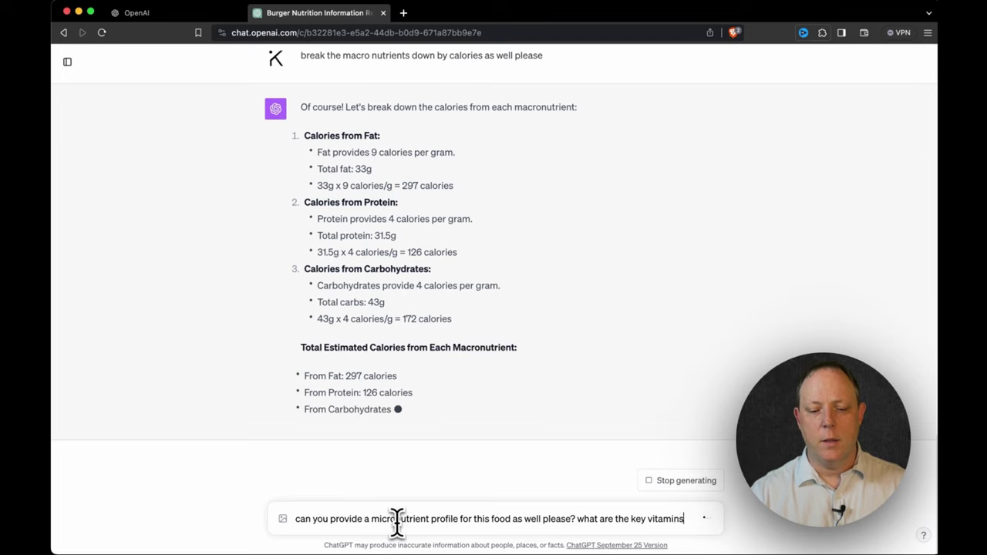
text(, minera)
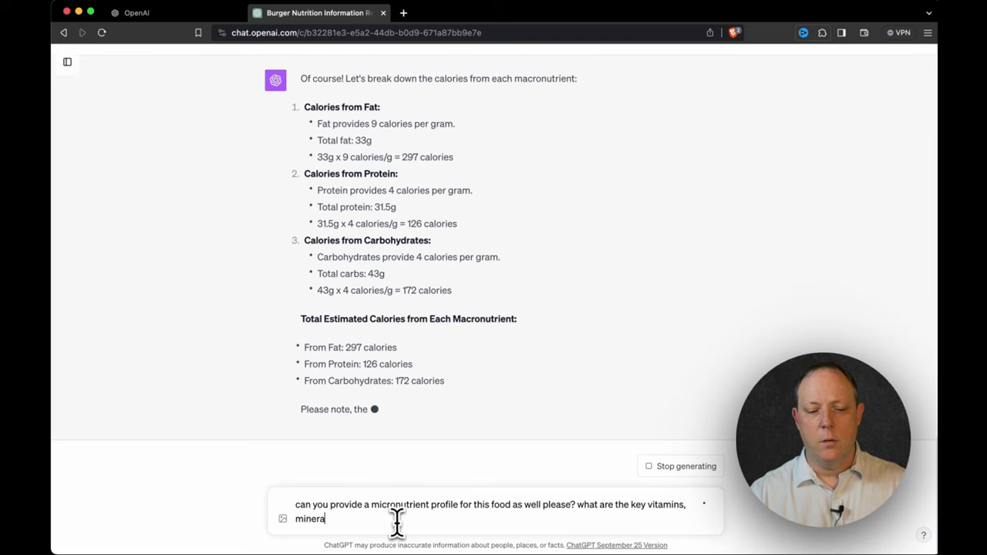
text(ls, and any ot)
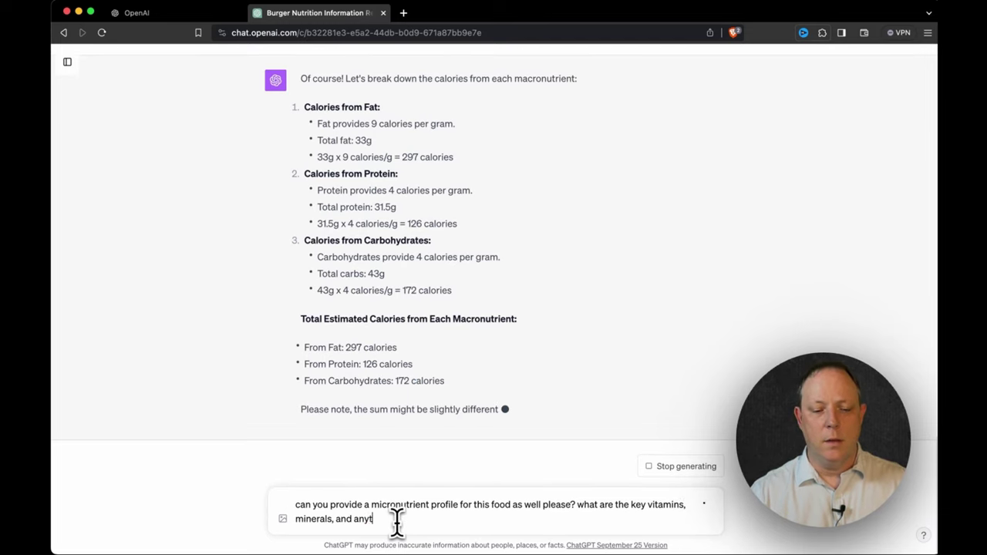
text(her things )
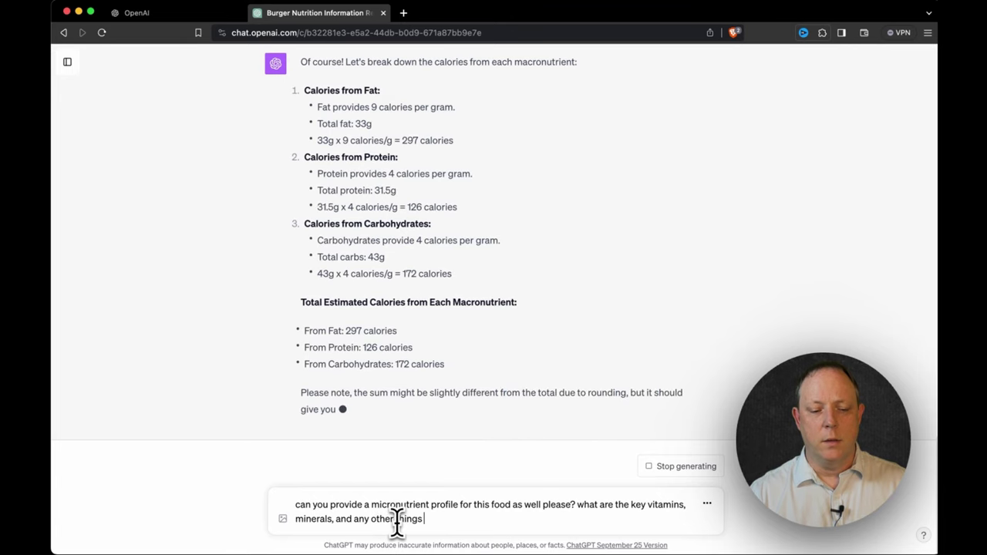
text(I should know)
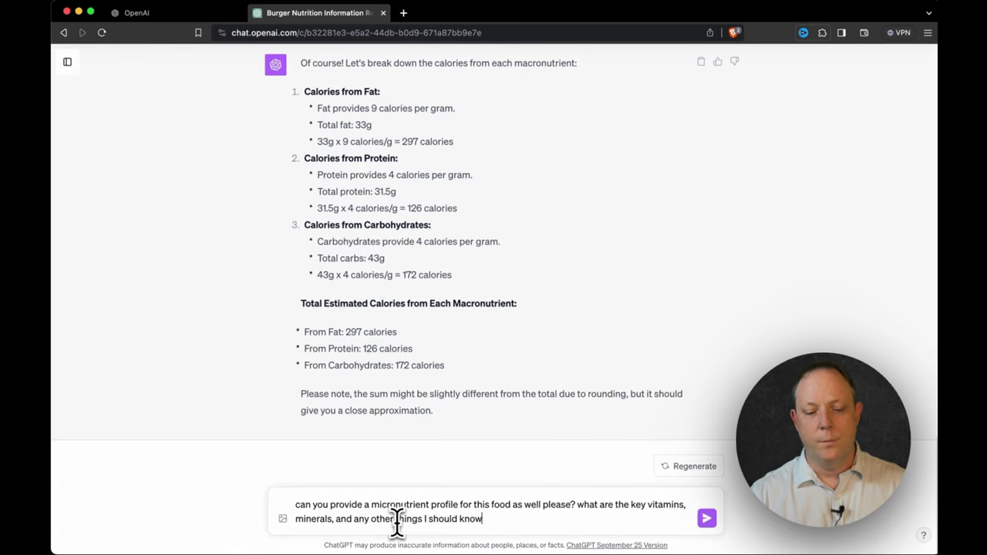
text( to decide)
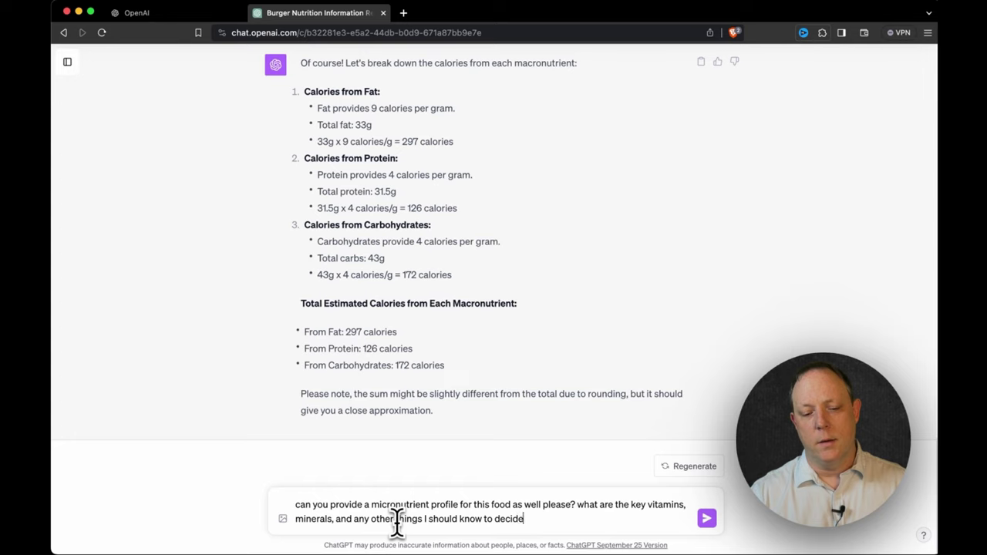
text( if this is good ab)
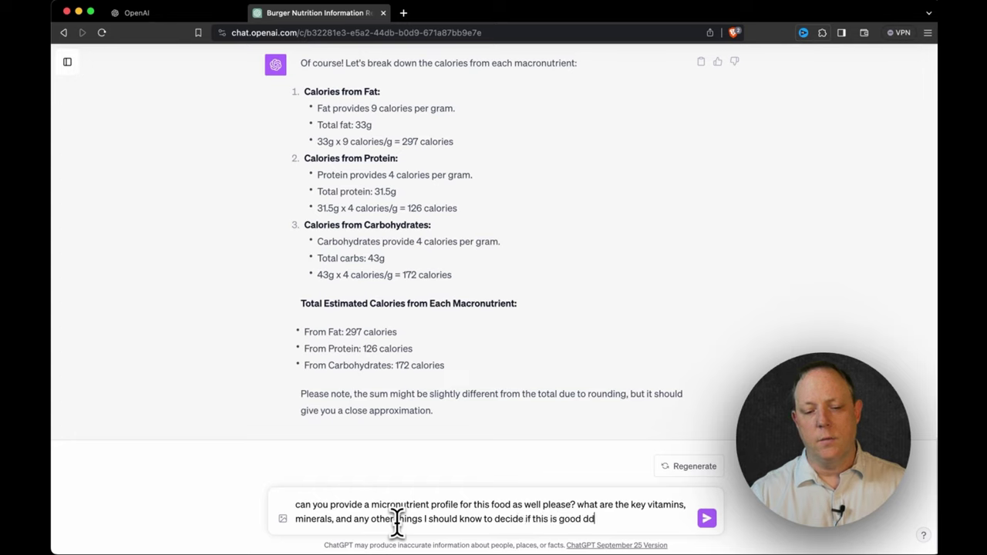
key(BackSpace)
key(BackSpace)
text(for me?)
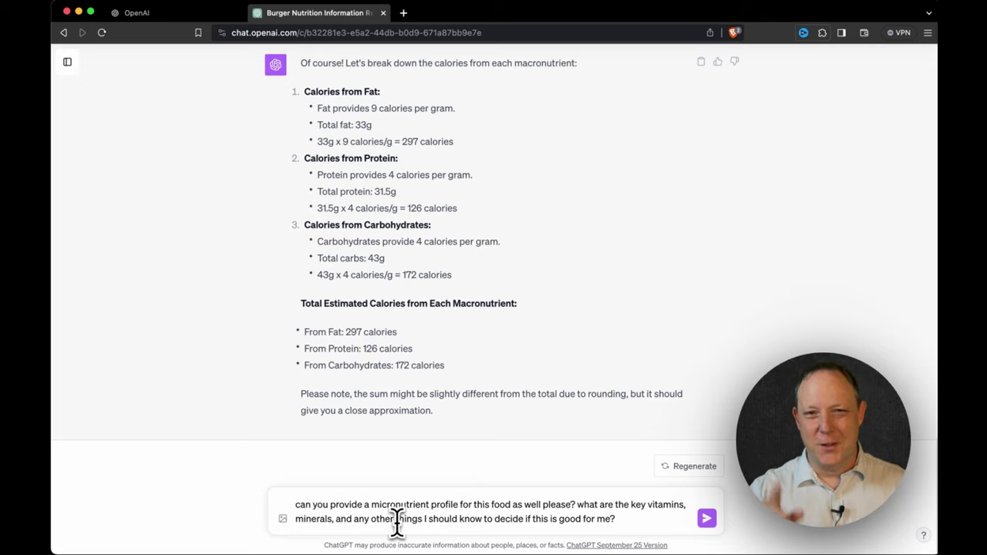
key(Delete)
text(C)
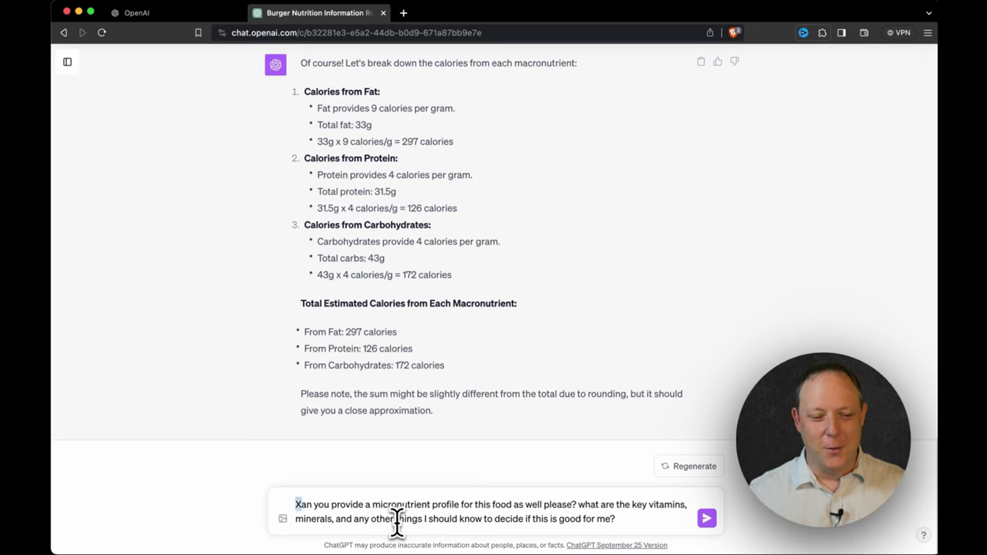
key(BackSpace)
text(C)
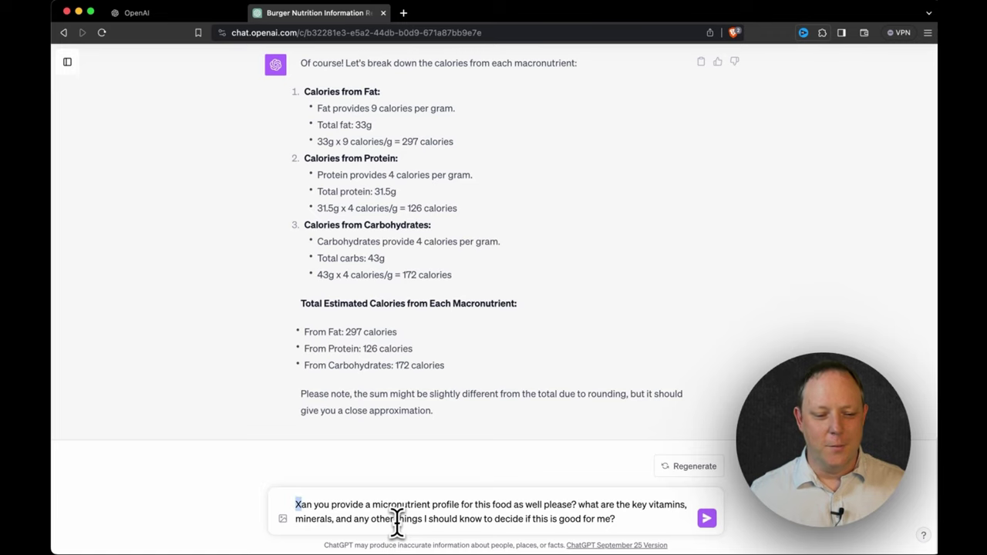
key(Left)
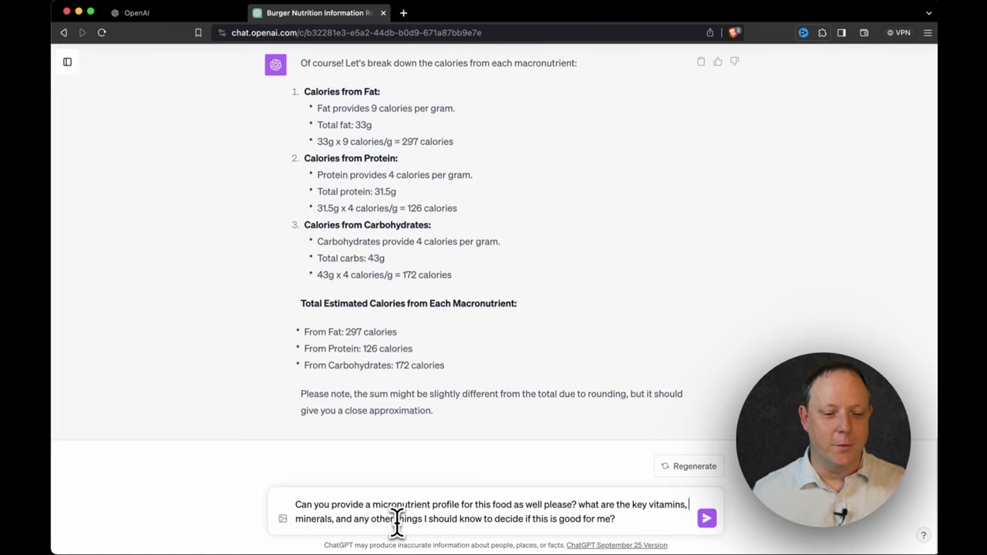
key(Down)
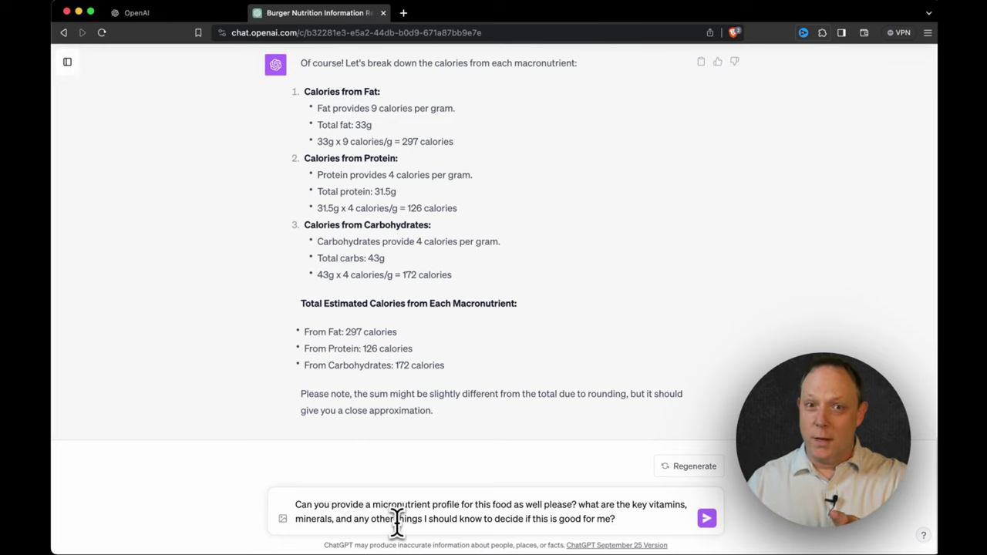
Send the micronutrient question, then draft asking if it suits a type 1 diabetic or someone with nut allergies.
key(Return)
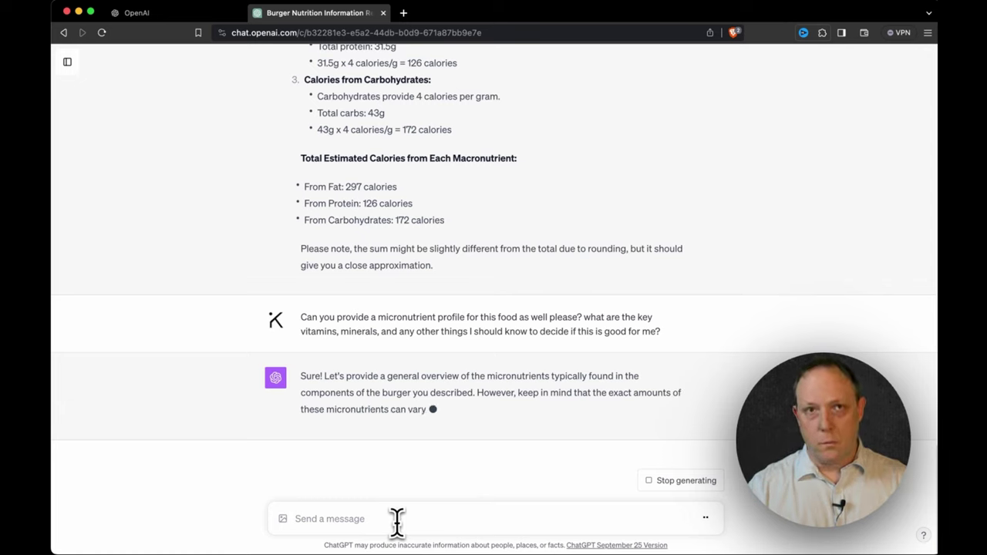
text(would this be)
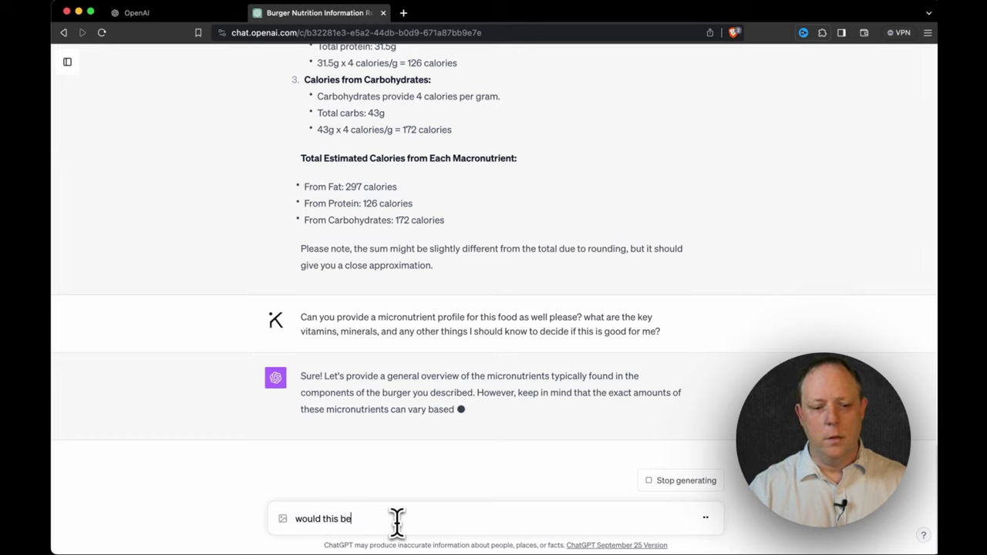
text( a good)
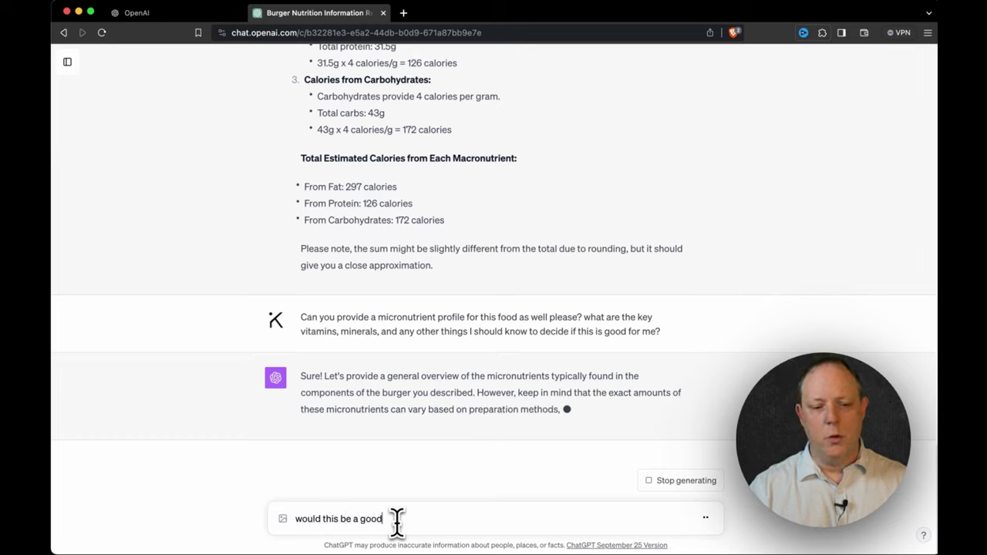
text( ford for a type 1)
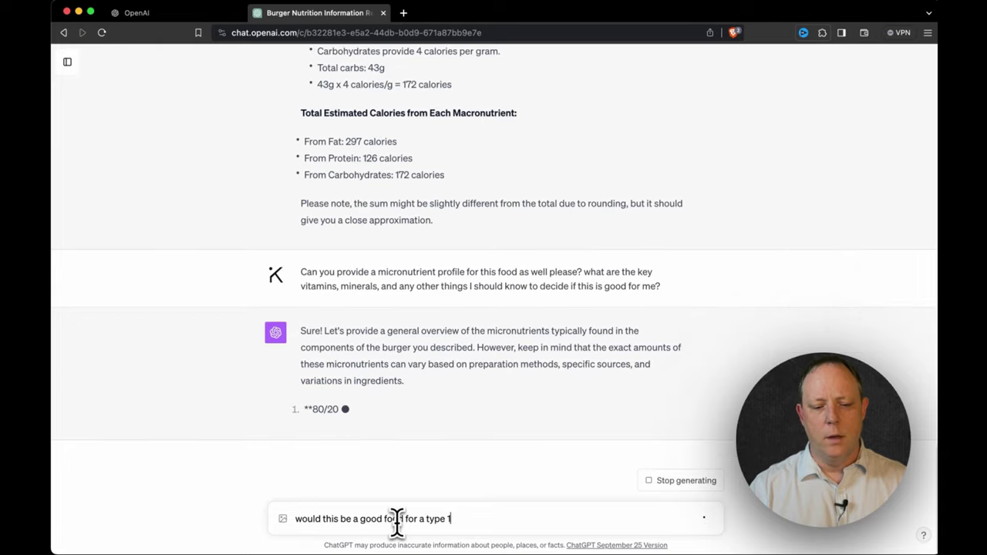
text( diabetic?)
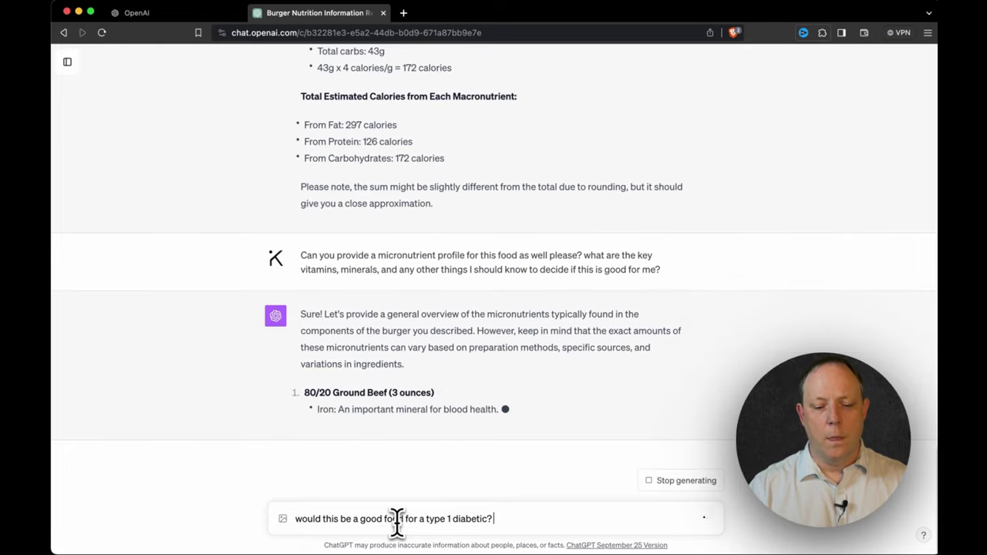
text( o)
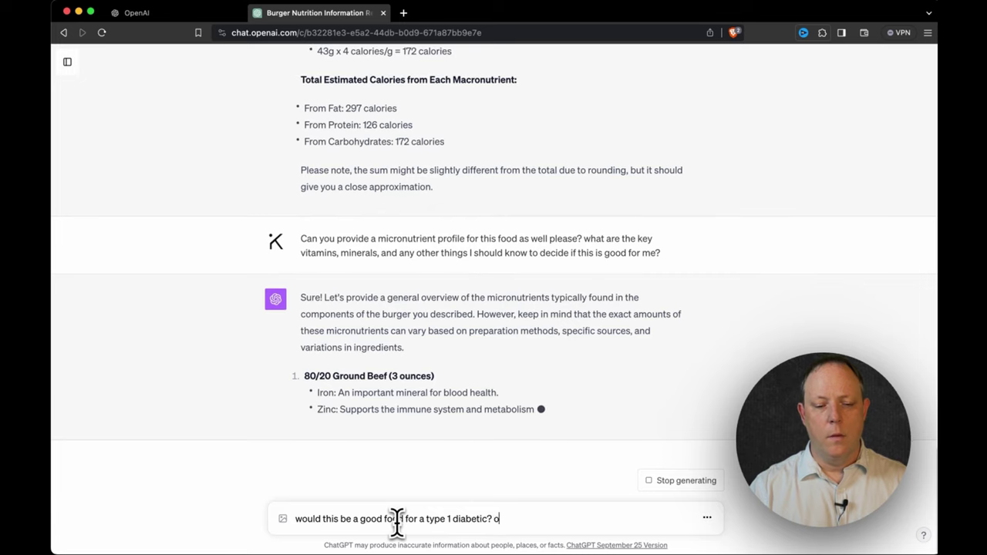
text(r someone with)
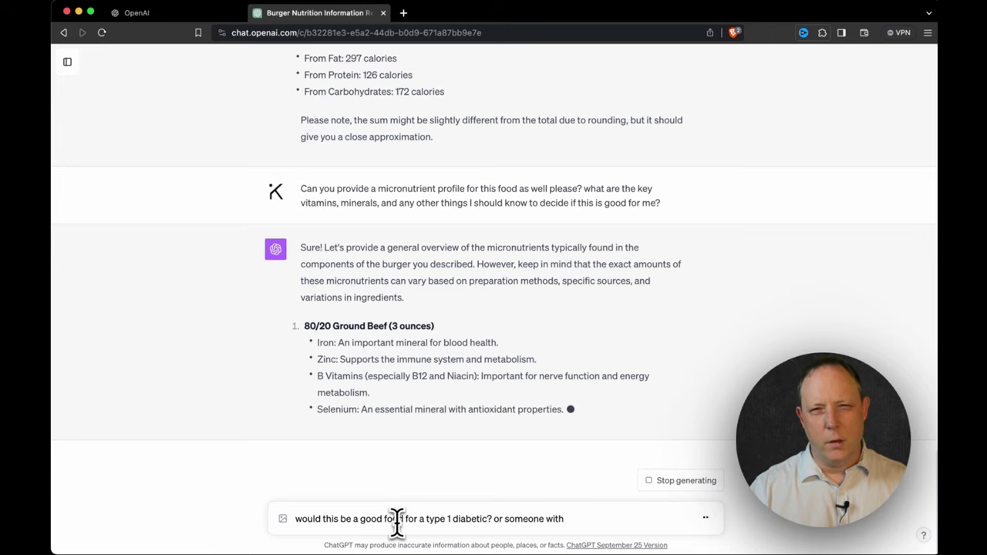
text(nut alerg)
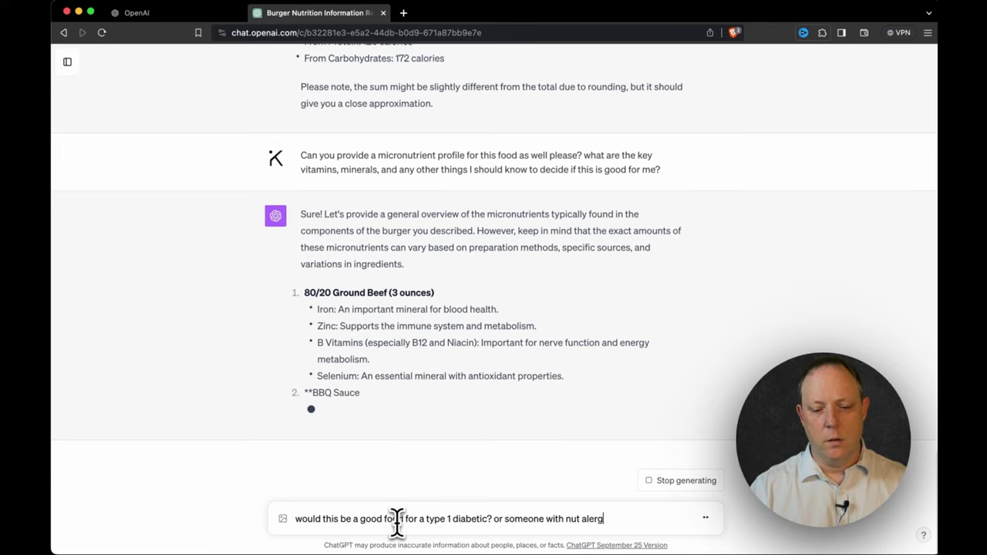
text(ies?)
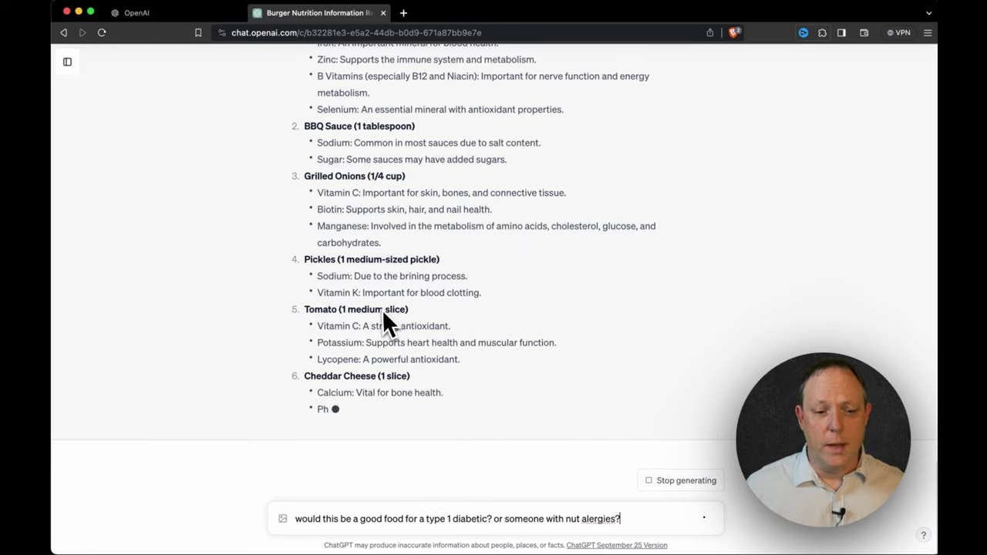
Follow the streaming micronutrient reply, highlighting the Vitamin K and Iron lines, until the network error.
triple_click(396, 292)
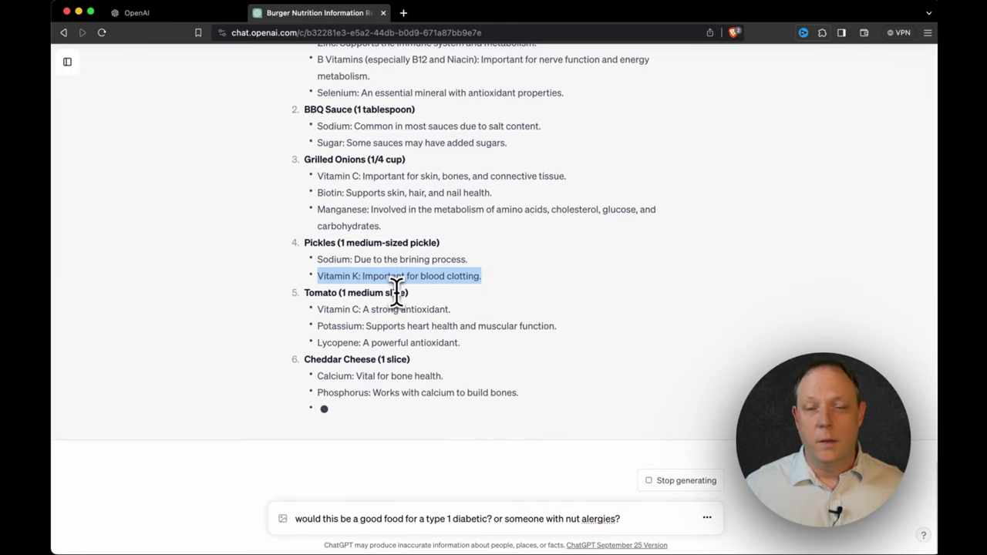
click(395, 289)
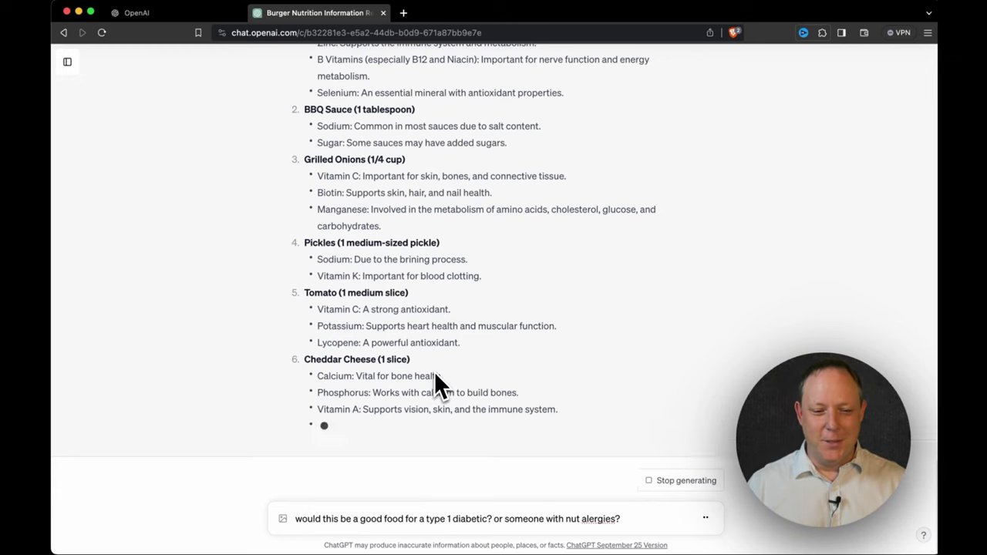
scroll(431, 372, up, 10)
scroll(429, 378, up, 2)
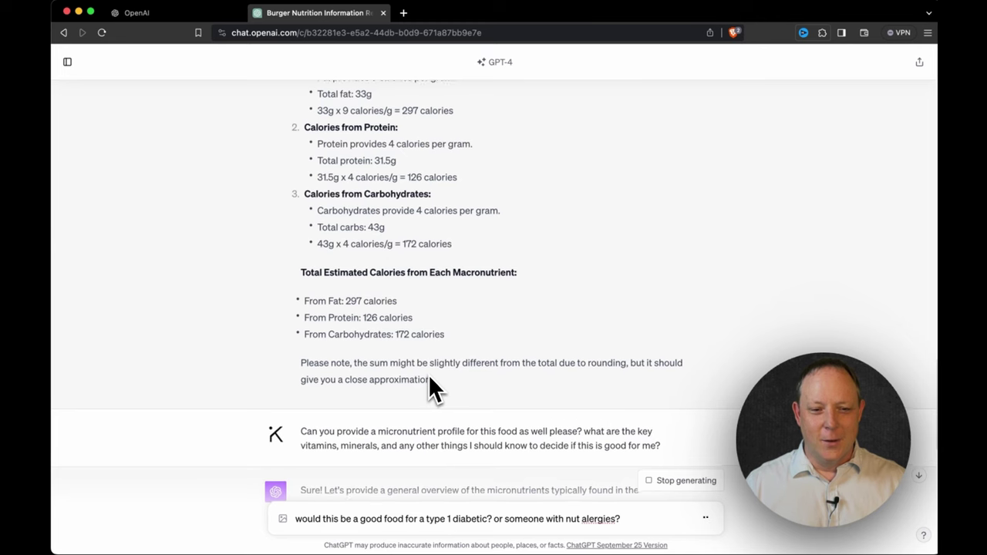
scroll(428, 374, up, 3)
scroll(428, 373, down, 13)
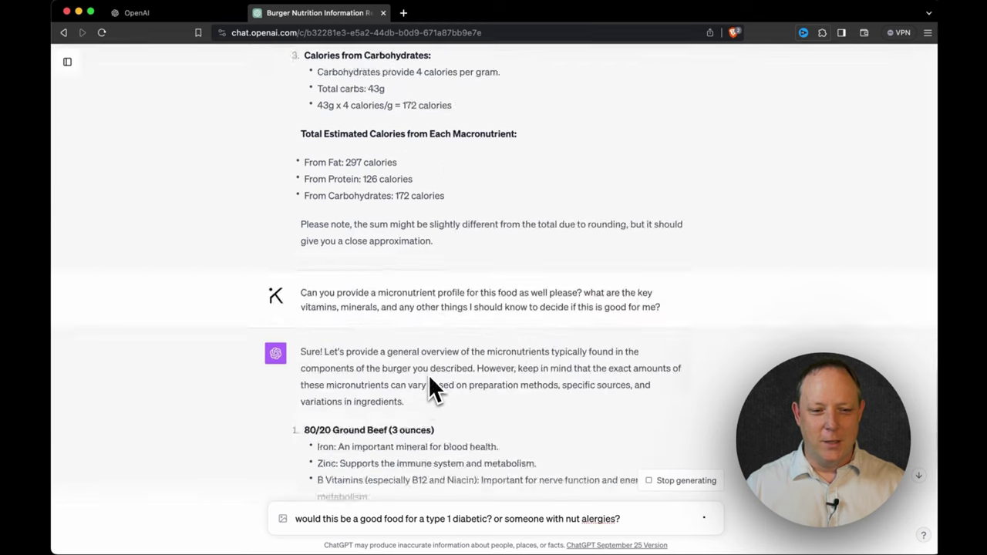
scroll(428, 374, up, 15)
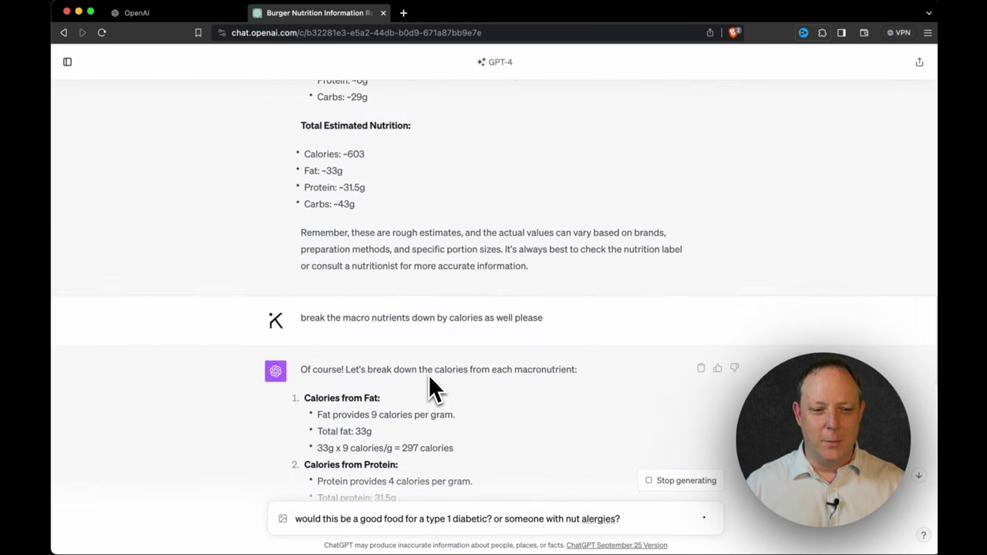
scroll(428, 374, down, 15)
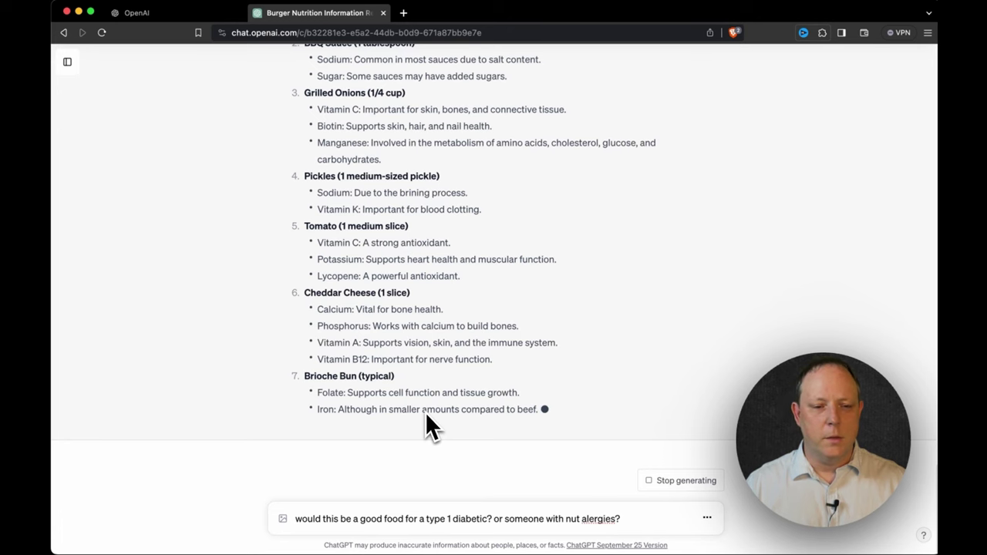
scroll(424, 411, up, 4)
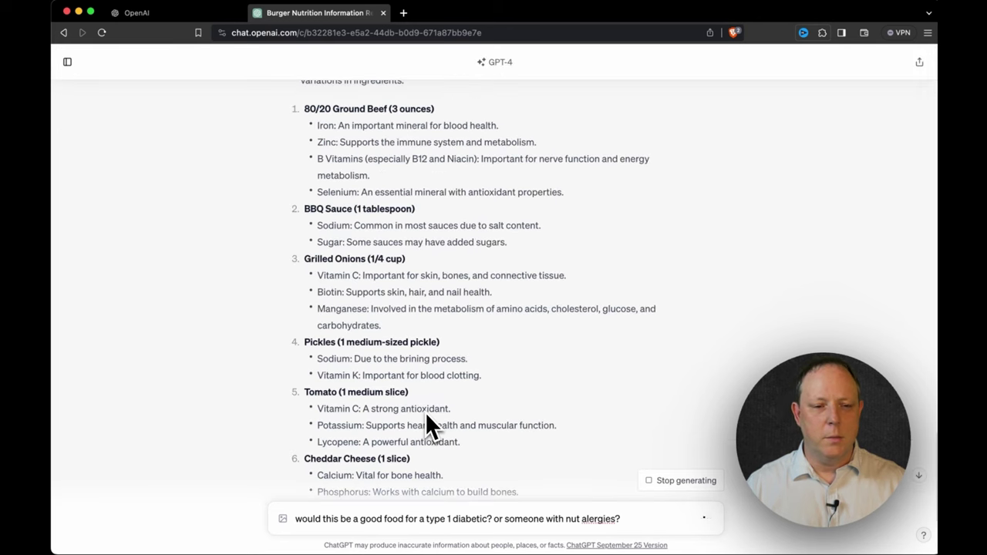
triple_click(412, 125)
click(413, 126)
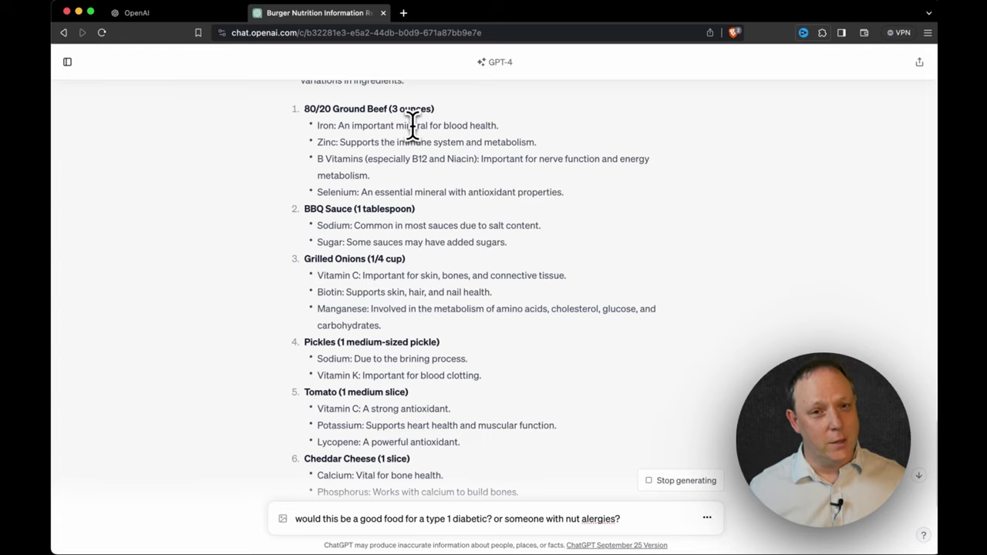
scroll(414, 126, down, 5)
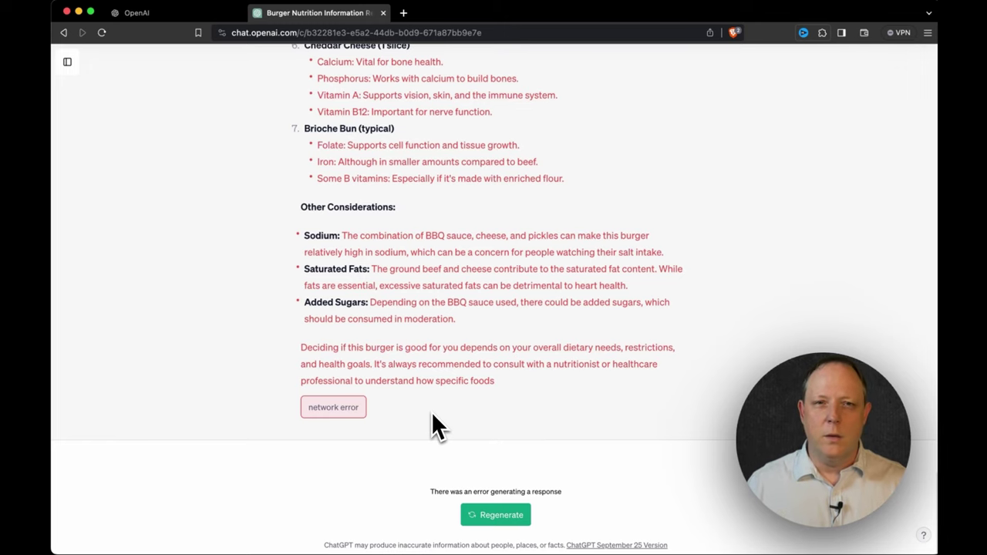
Regenerate the failed micronutrient answer, then stop the new 2/2 attempt before any text appears.
scroll(432, 414, up, 10)
scroll(433, 414, down, 10)
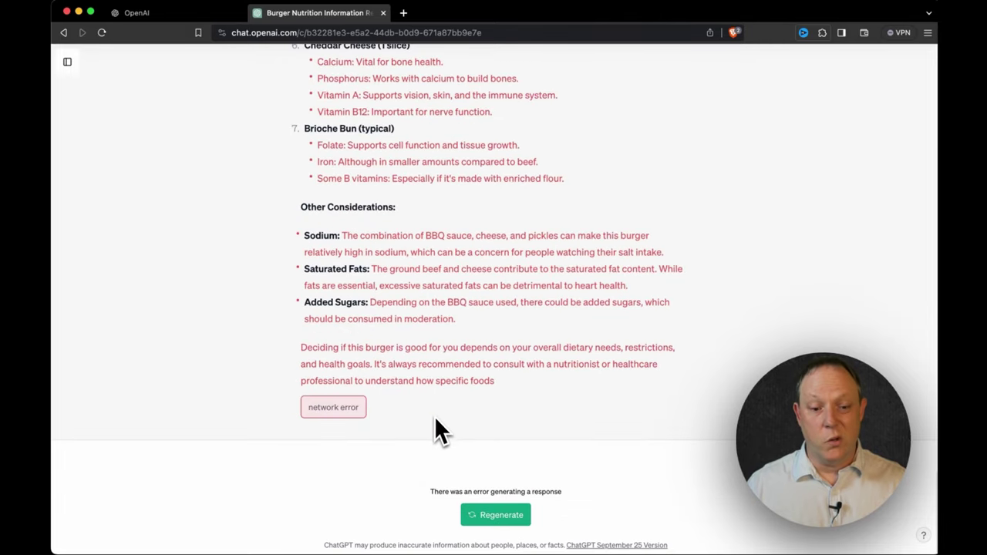
click(497, 516)
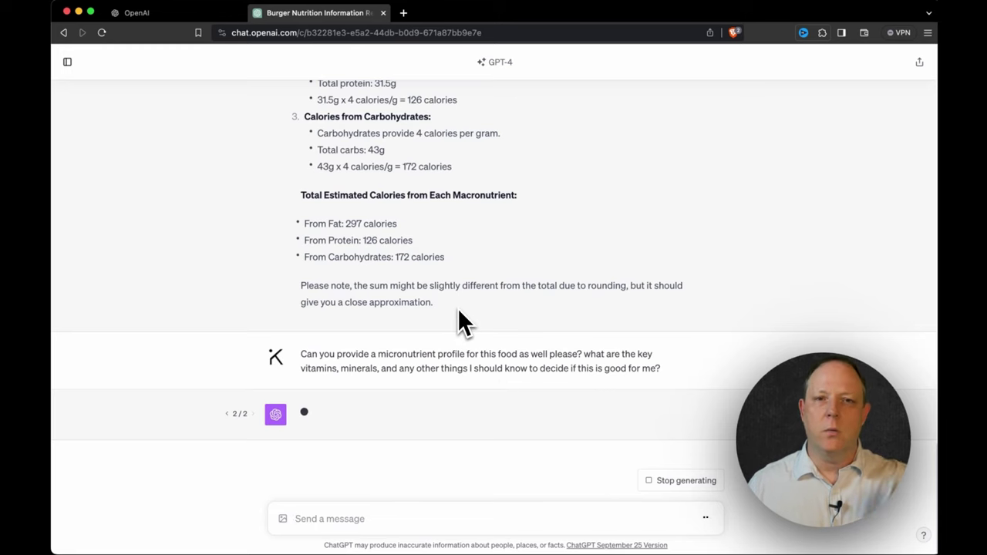
click(664, 481)
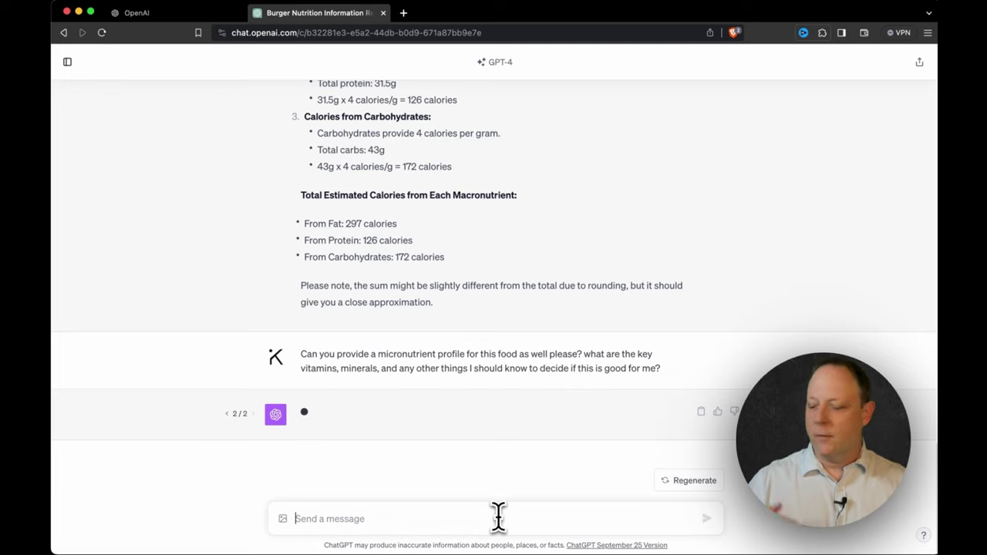
Send 'would this be a good food for a type 1 diabetic or someone with nut allergies?' and retry the failed reply.
text(wo)
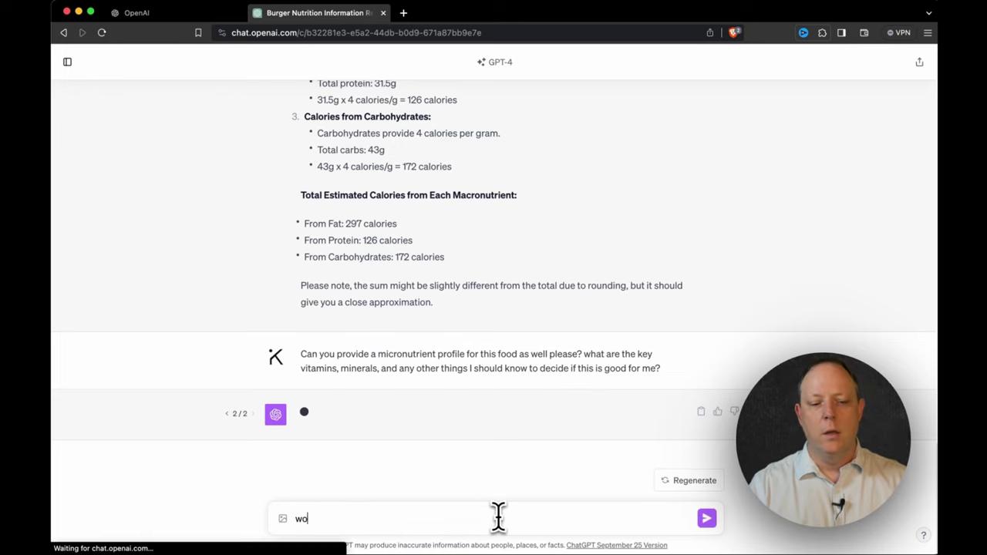
text(uld this be a go)
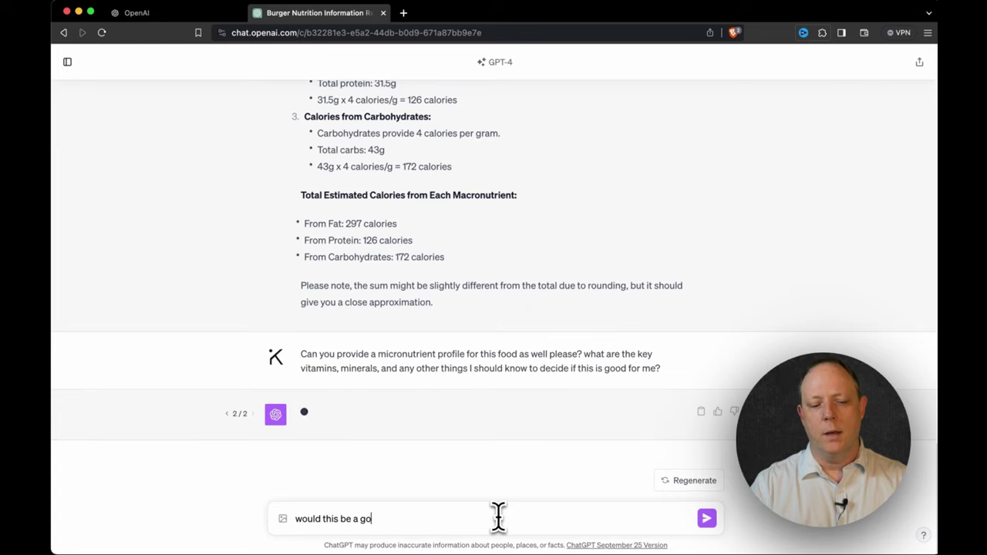
text(od food for a t)
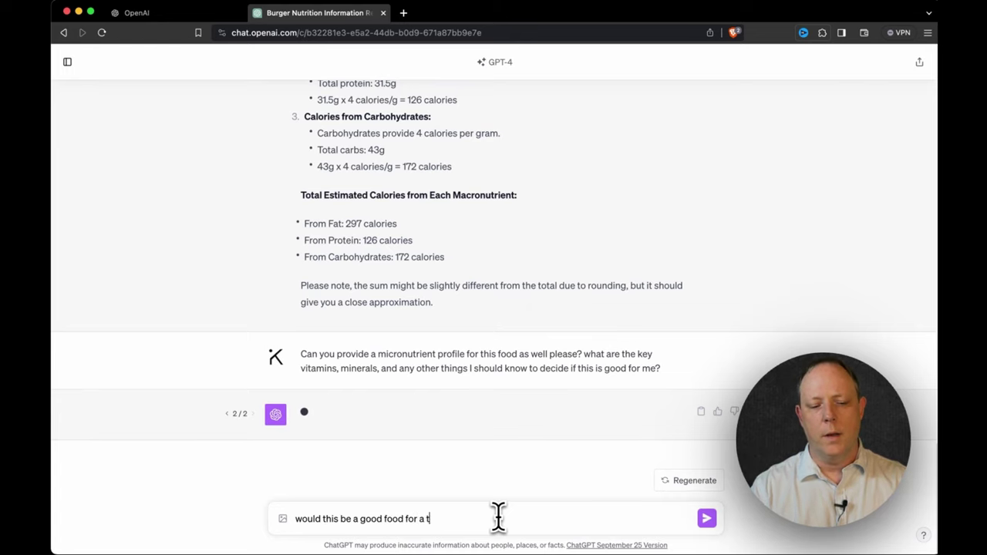
text(ype 1 diabetic)
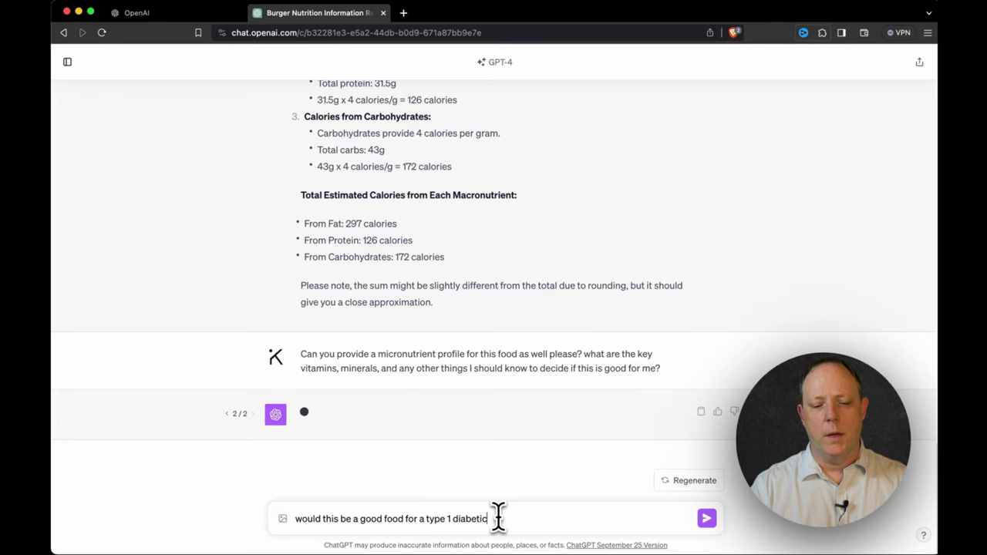
text( or someone )
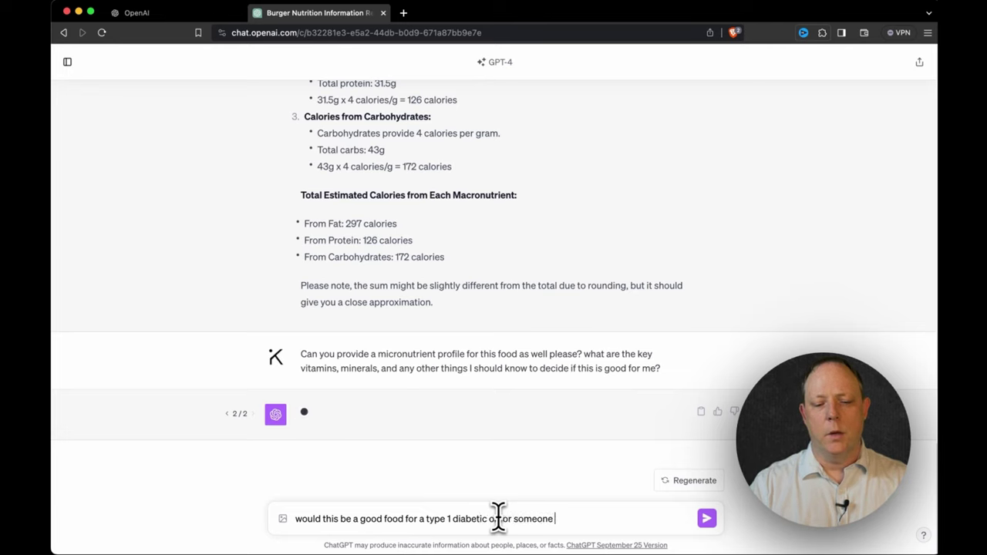
text(with nut allergies?)
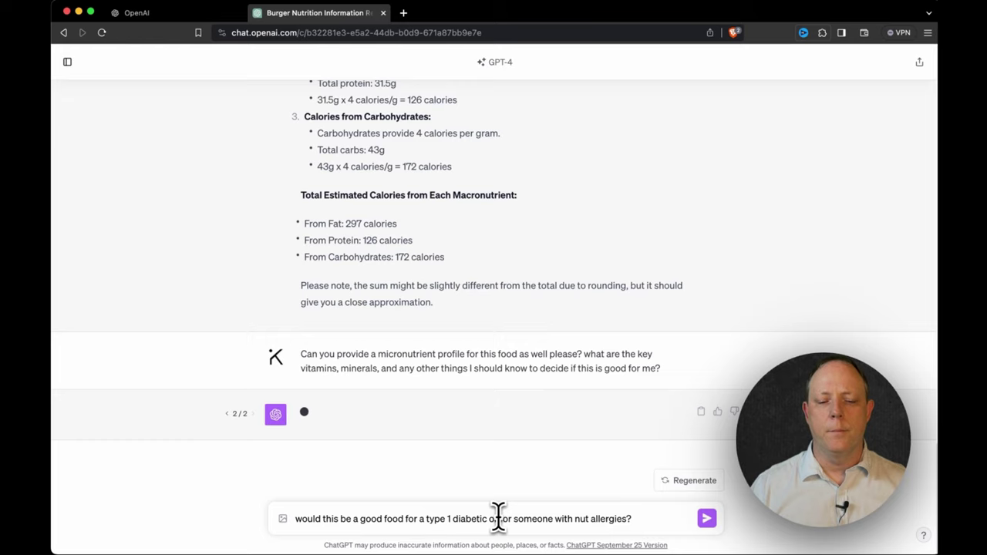
key(Return)
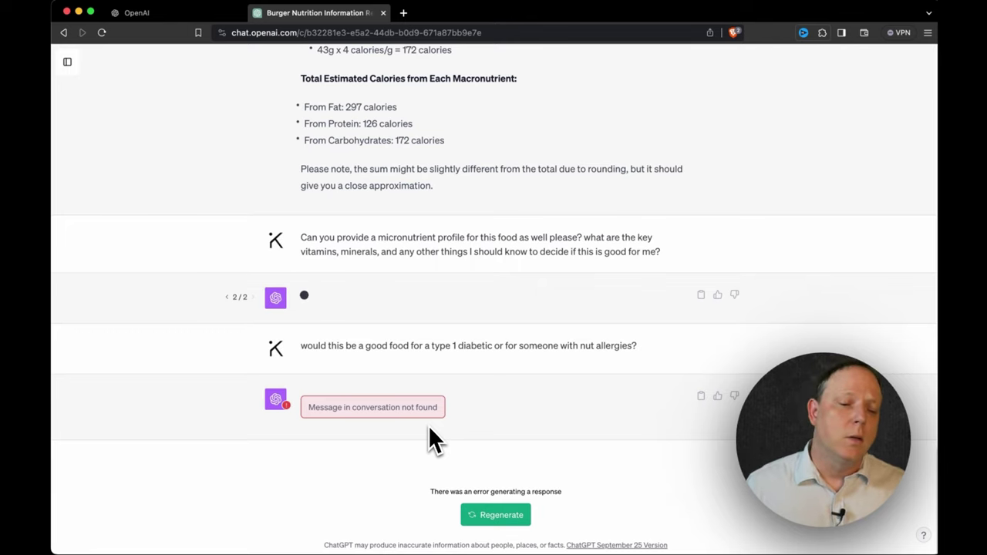
click(497, 515)
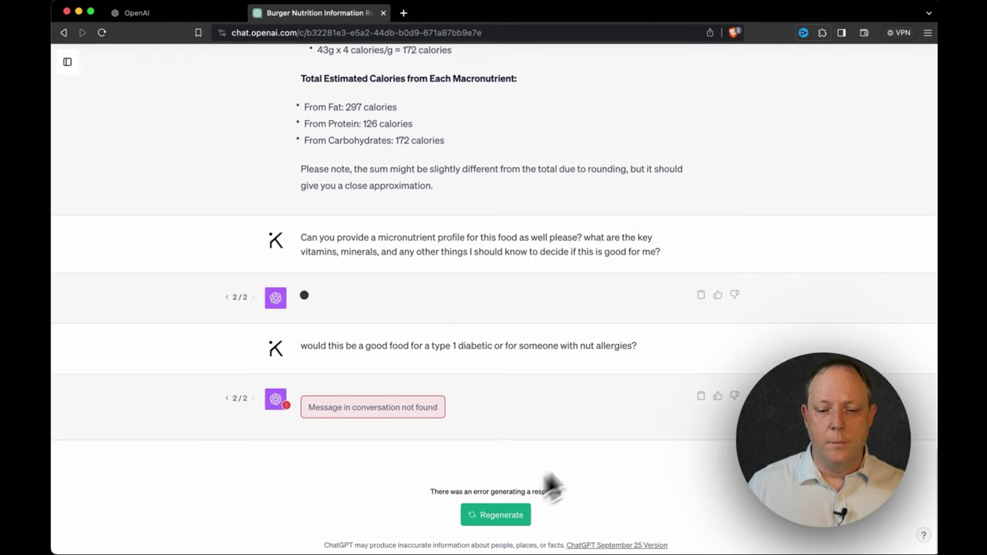
Retry the erroring answer twice more, then draft a new question asking if this food suits a type 2 diabetic.
click(499, 515)
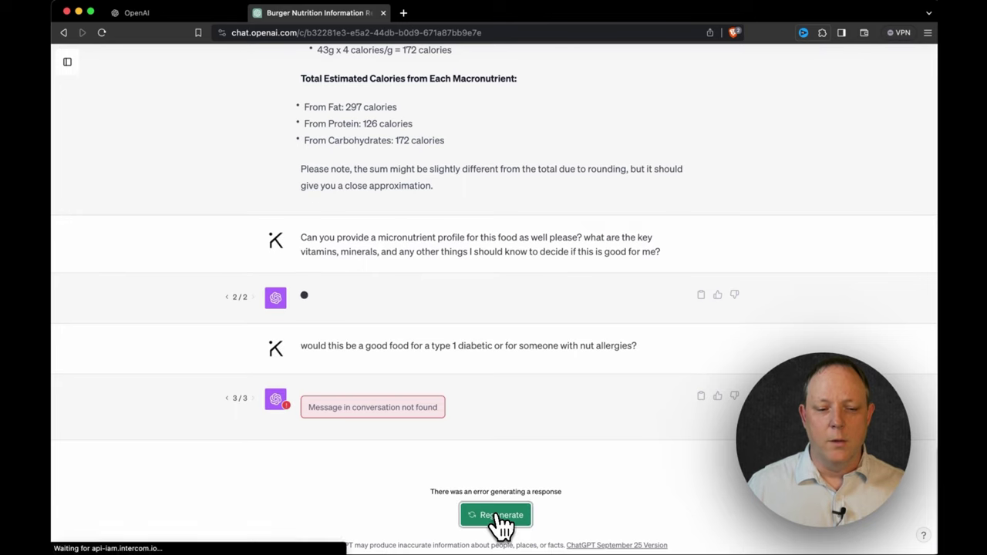
click(499, 517)
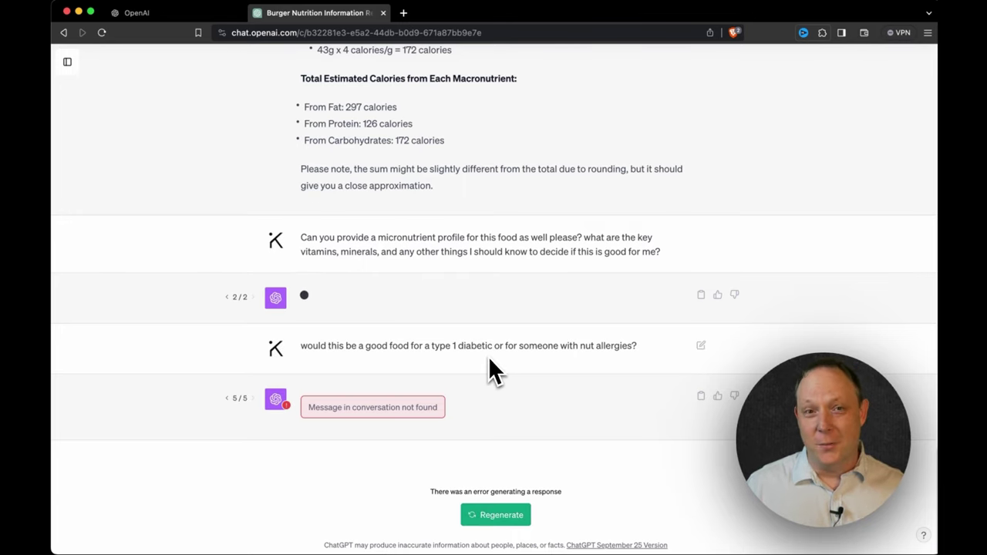
text(s this foo)
text(d good for a typ)
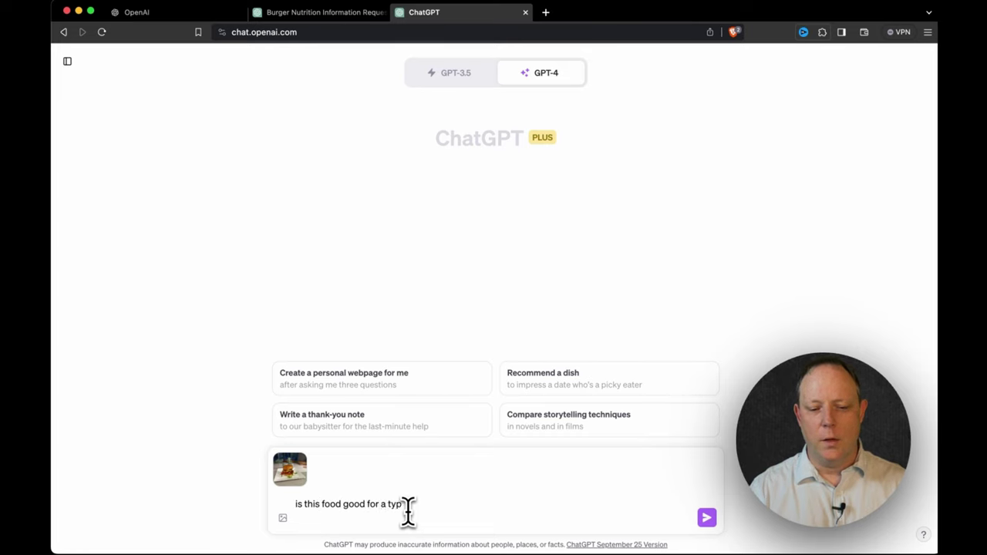
text(e 2 diabet)
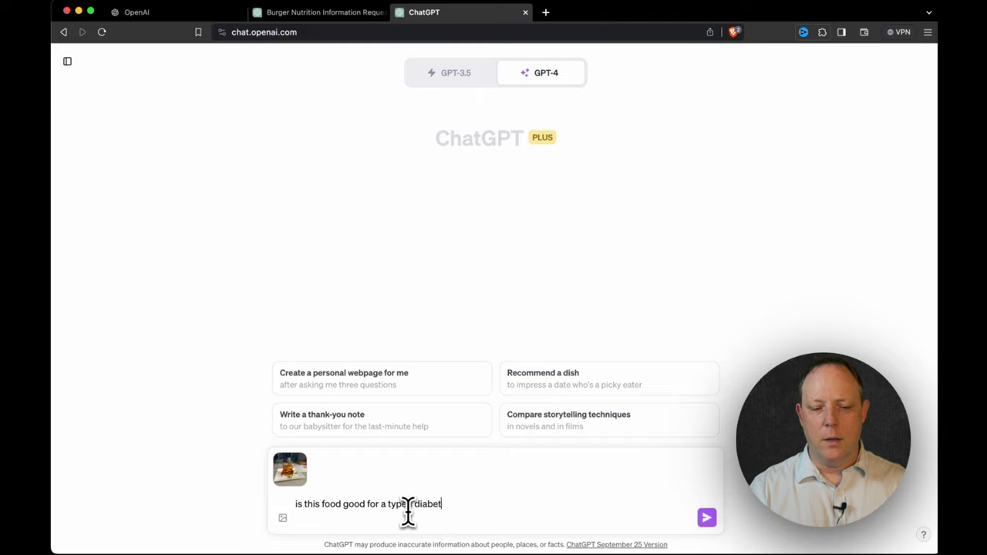
text(ic?)
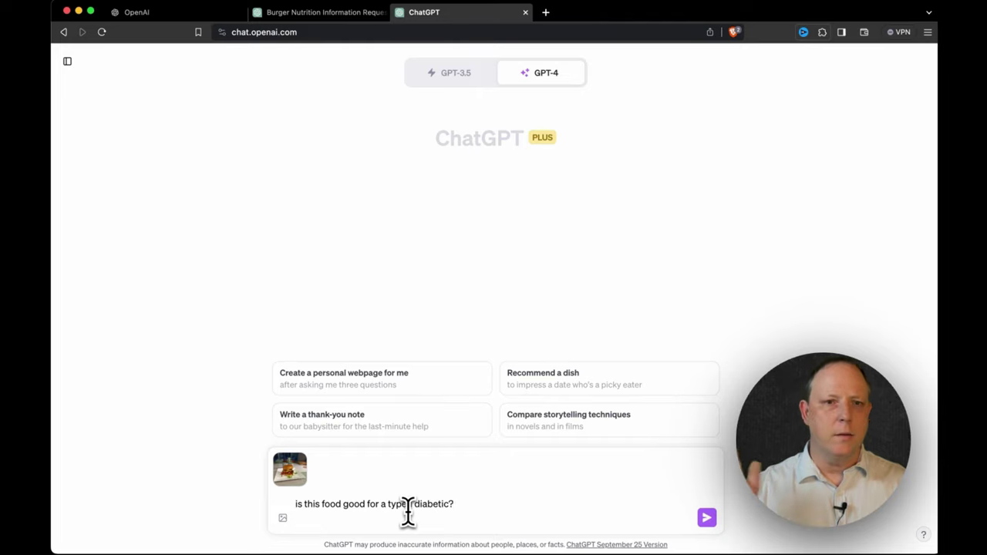
Send the type 1 diabetic question with the burger photo and highlight the answer from its start to the Vegetables section.
key(Return)
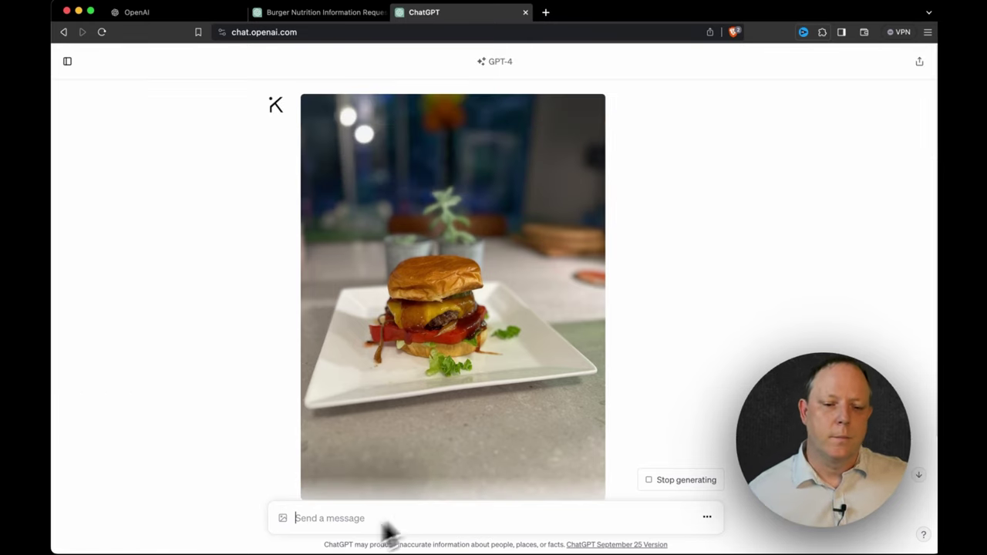
scroll(668, 363, down, 3)
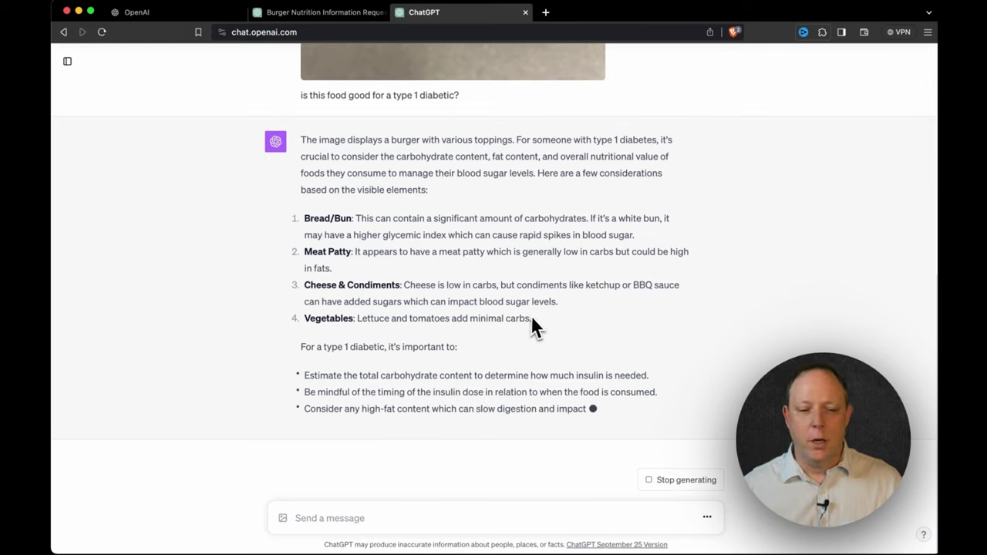
drag(532, 319, 281, 214)
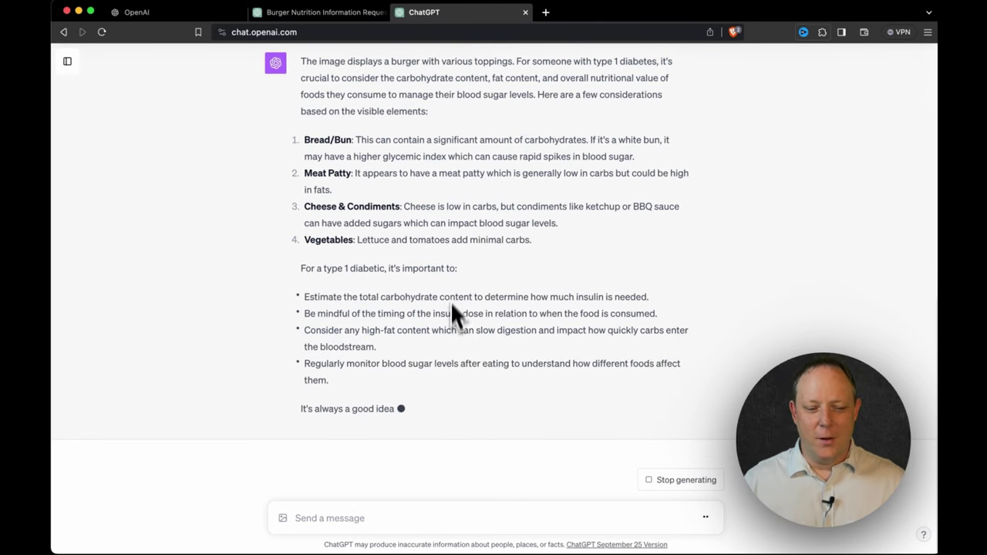
scroll(432, 222, up, 10)
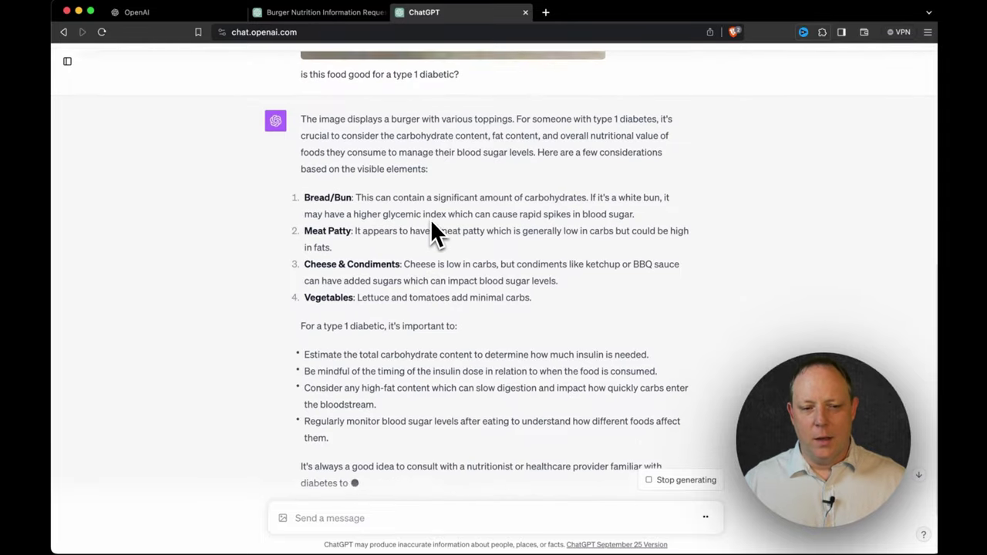